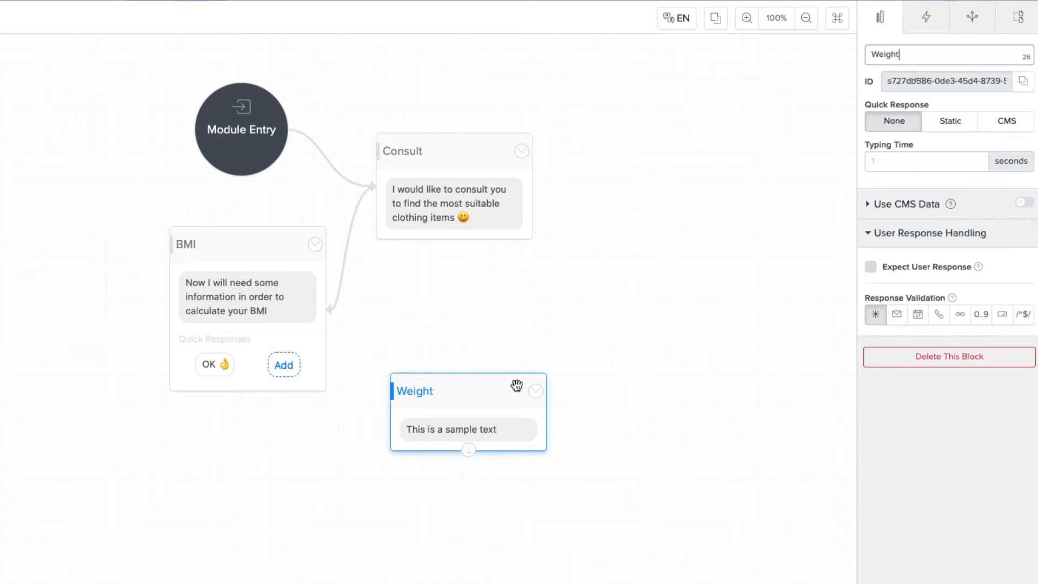
- Replace the Weight block's sample text with "What is your current weight? (in KGs)"
left_click(512, 388)
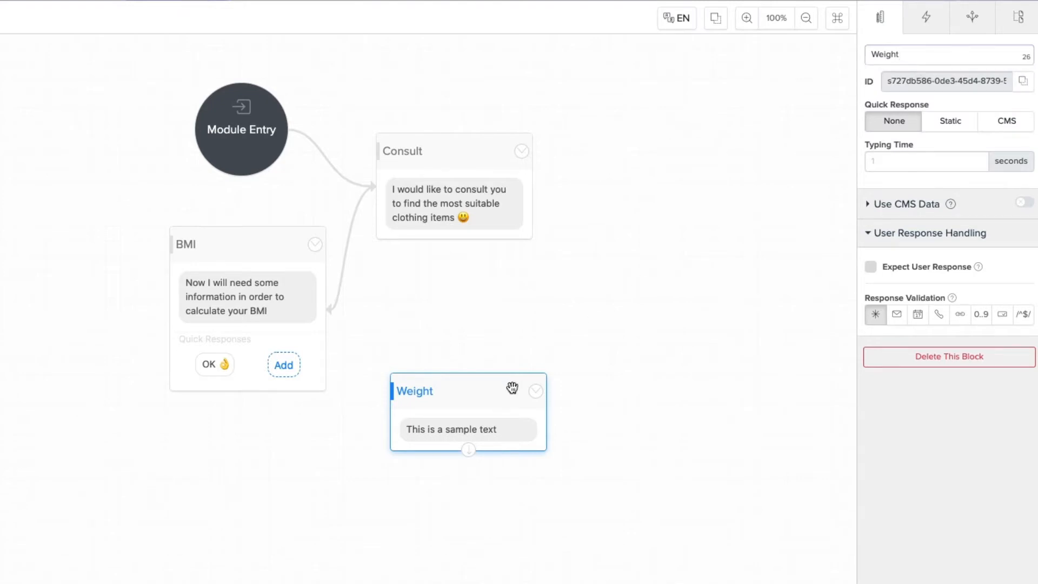
left_click(505, 426)
triple_click(908, 135)
type("What is yo")
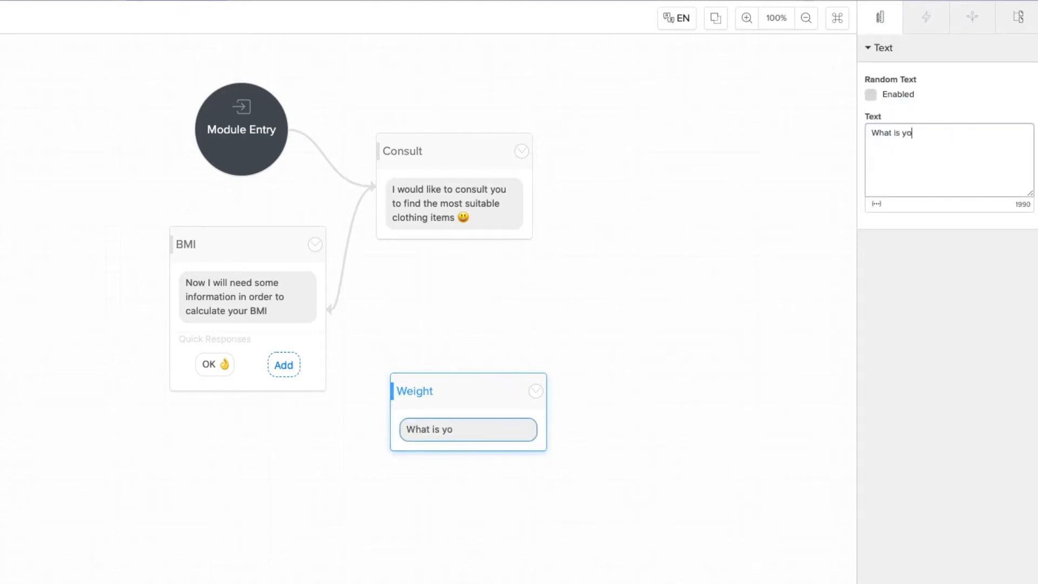
type("ur current weight? (in KGs")
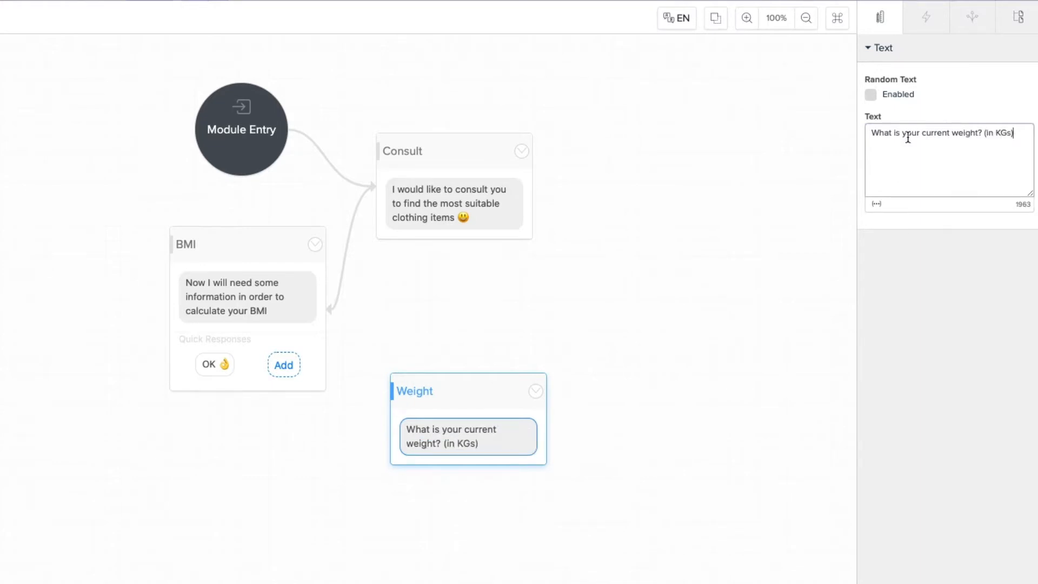
- Make the Weight block expect a user response validated as a number, with the error message "Please enter a number"
left_click(482, 396)
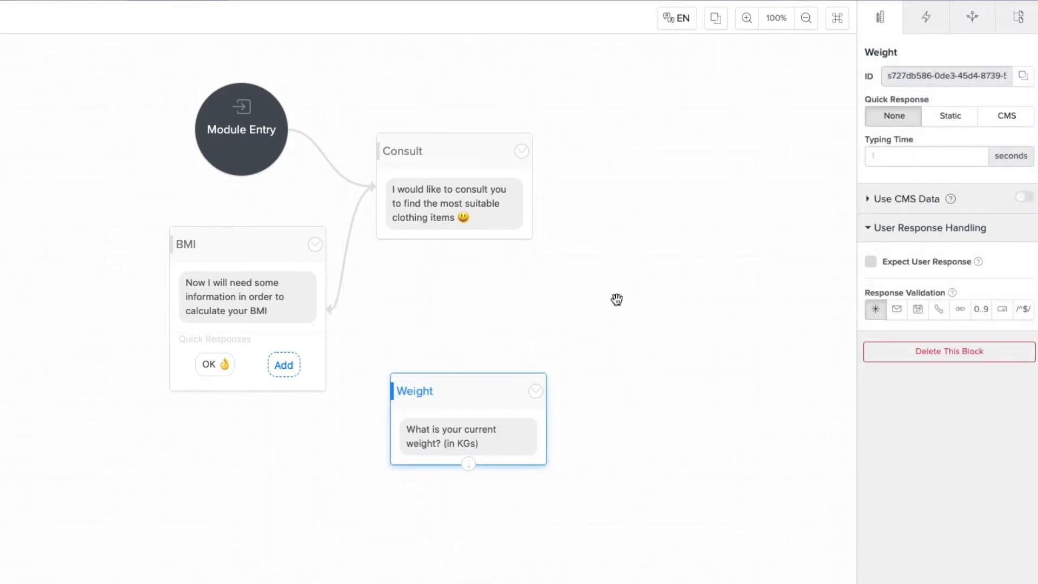
left_click(871, 262)
left_click(980, 313)
left_click(951, 354)
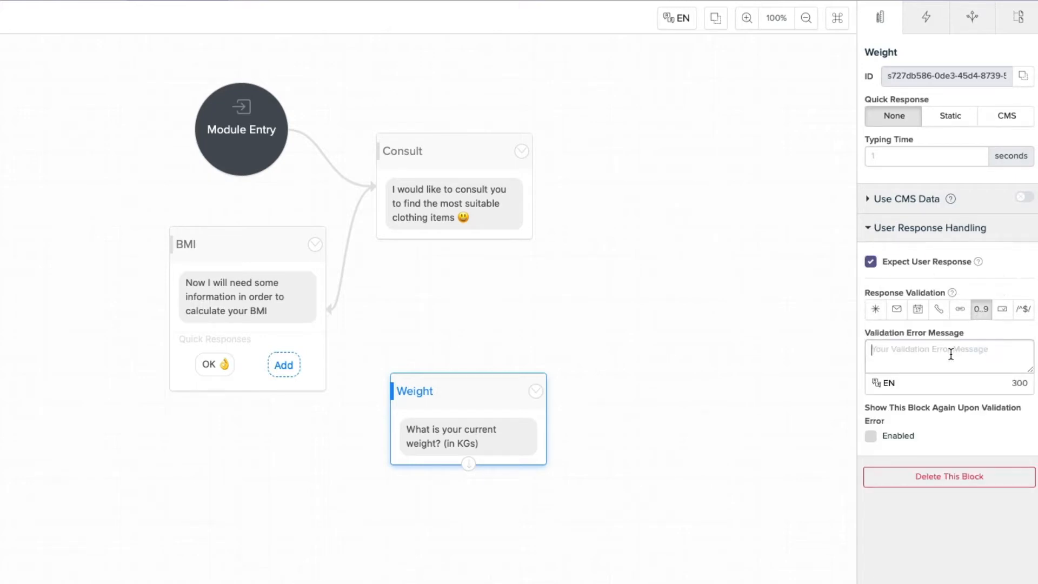
type("Plea")
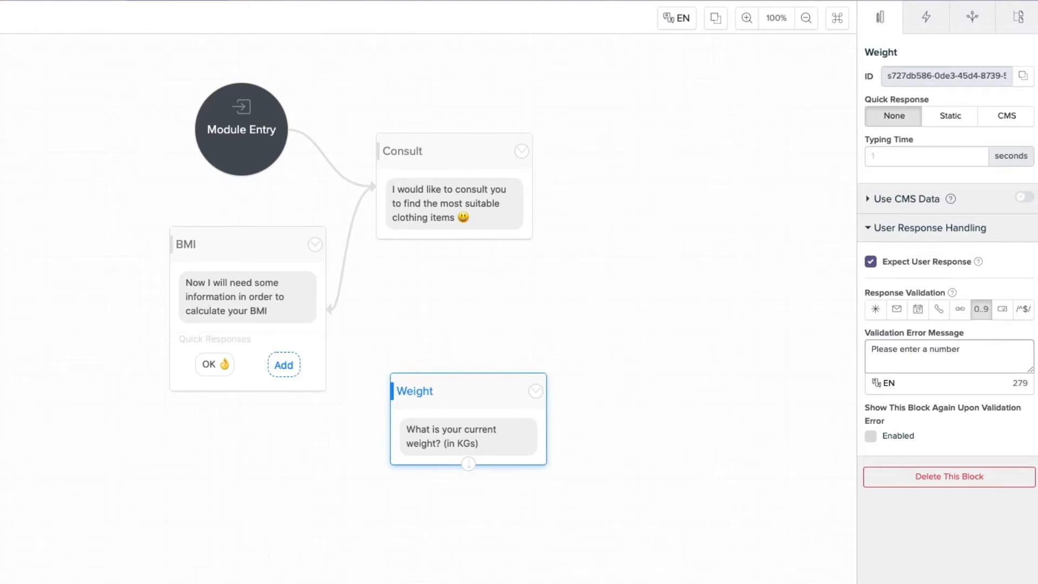
- Link the BMI block's OK quick response to the Weight block
left_click(481, 541)
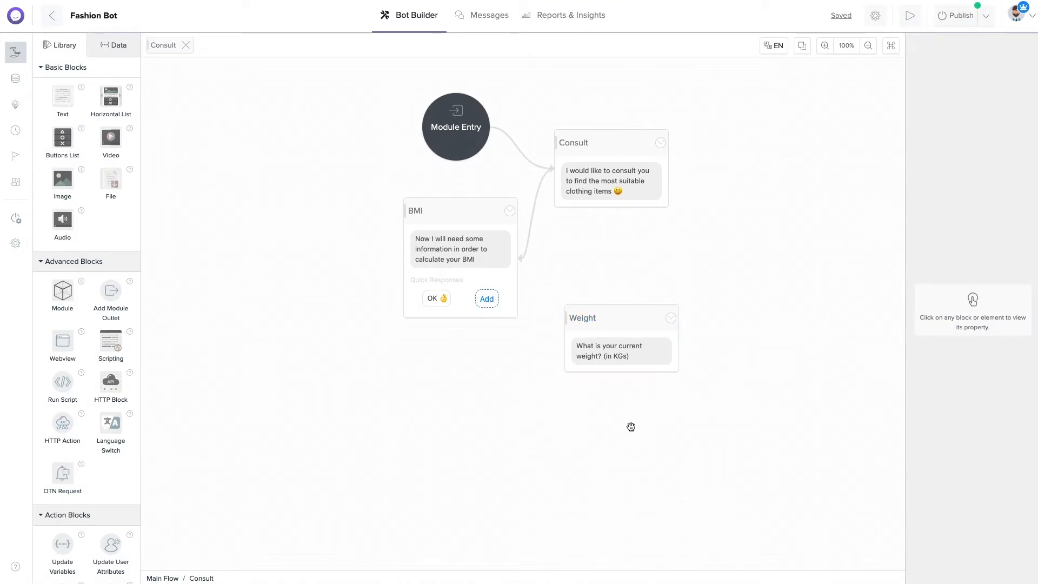
left_click(440, 299)
left_click_drag(450, 299, 621, 345)
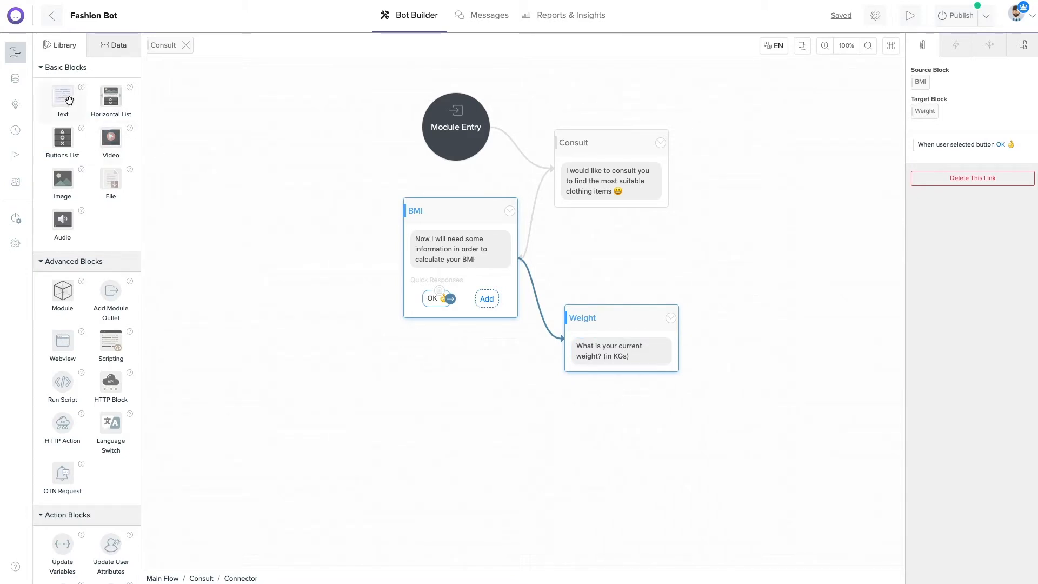
- Add a text block named Height below the BMI block, with the message "What is your height? (in CMs)"
left_click_drag(208, 165, 474, 427)
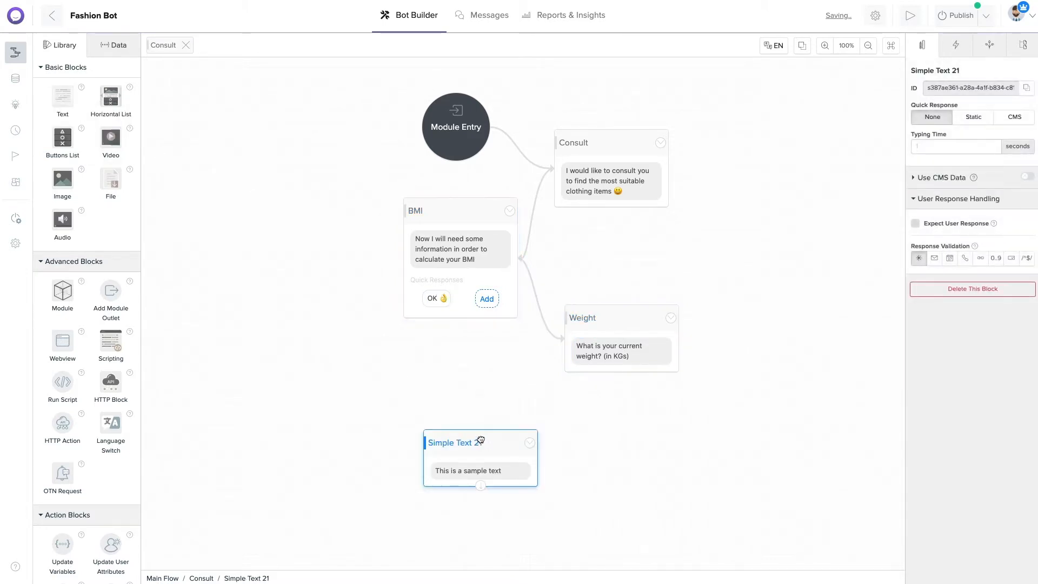
left_click(917, 72)
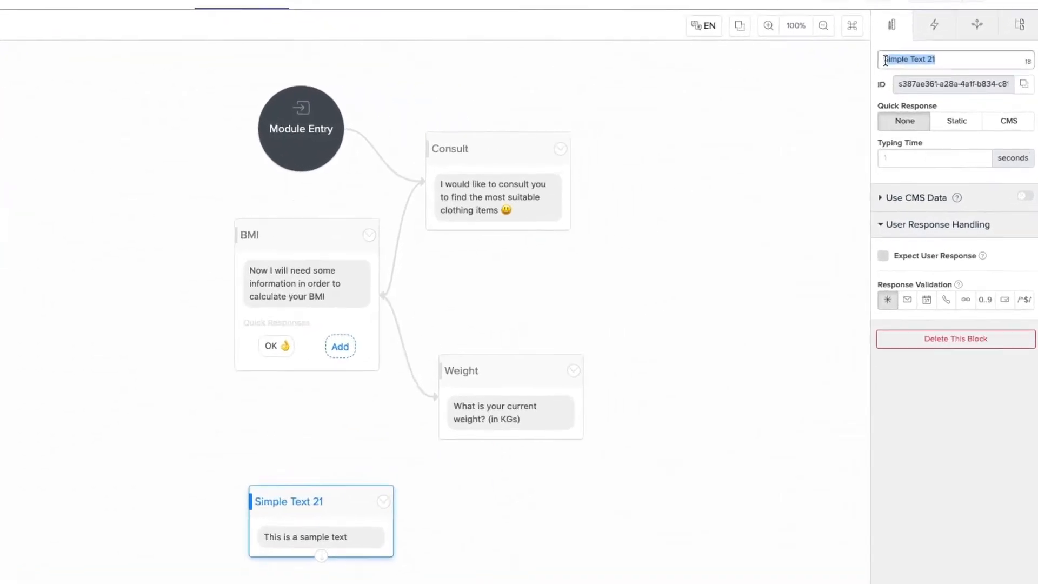
type("Height")
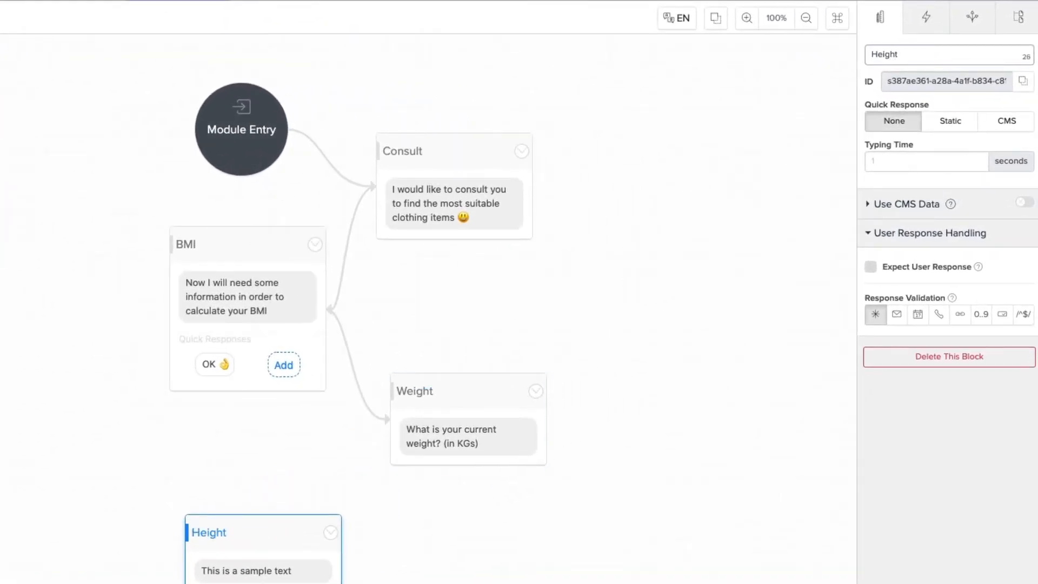
left_click(270, 572)
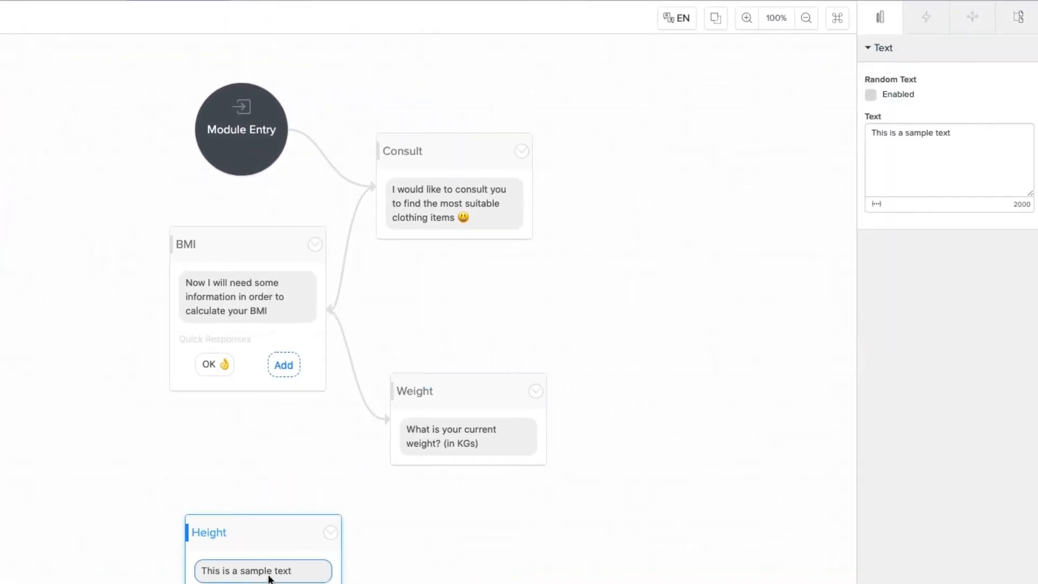
triple_click(928, 133)
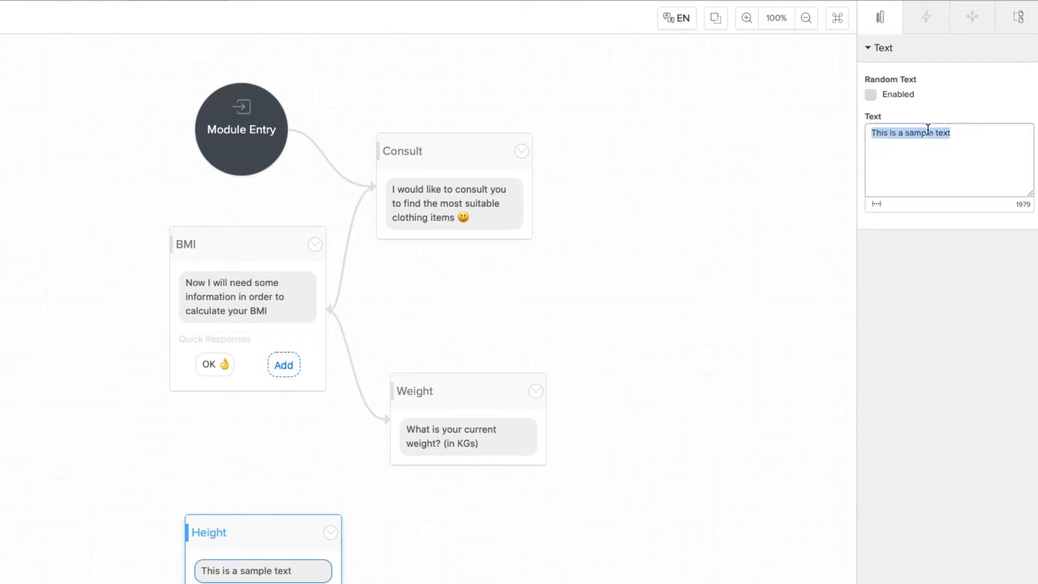
type("What is your height? ")
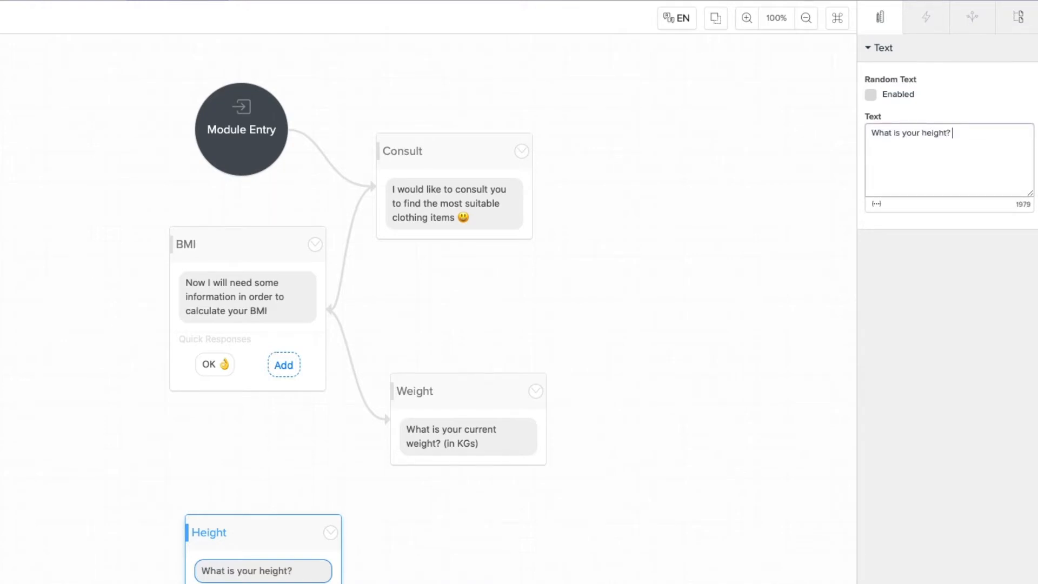
type("(in CMs)")
- Make the Height block expect a user response validated as a number, with the error message "Please enter a number"
left_click(269, 535)
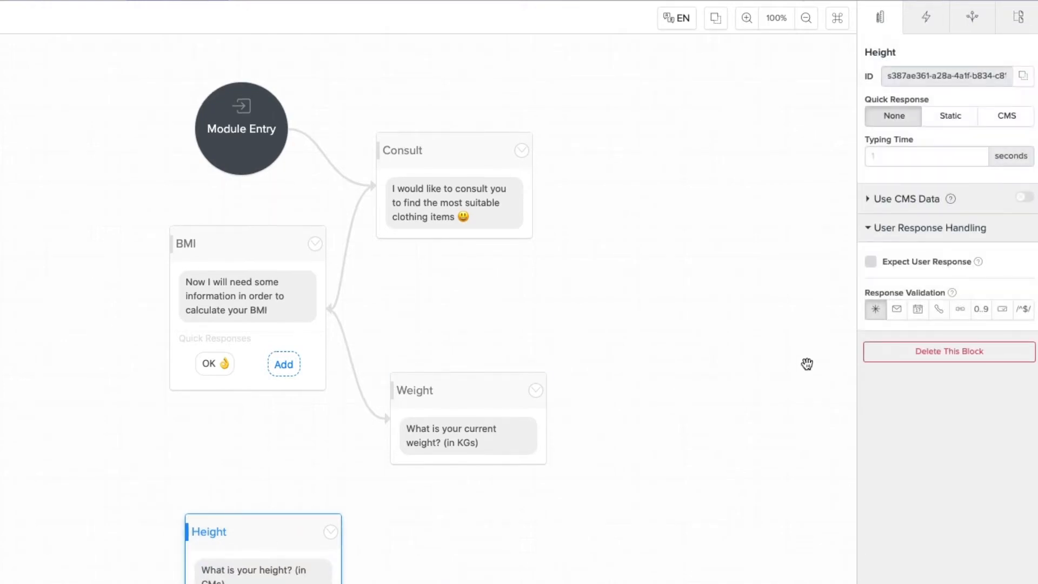
left_click(872, 263)
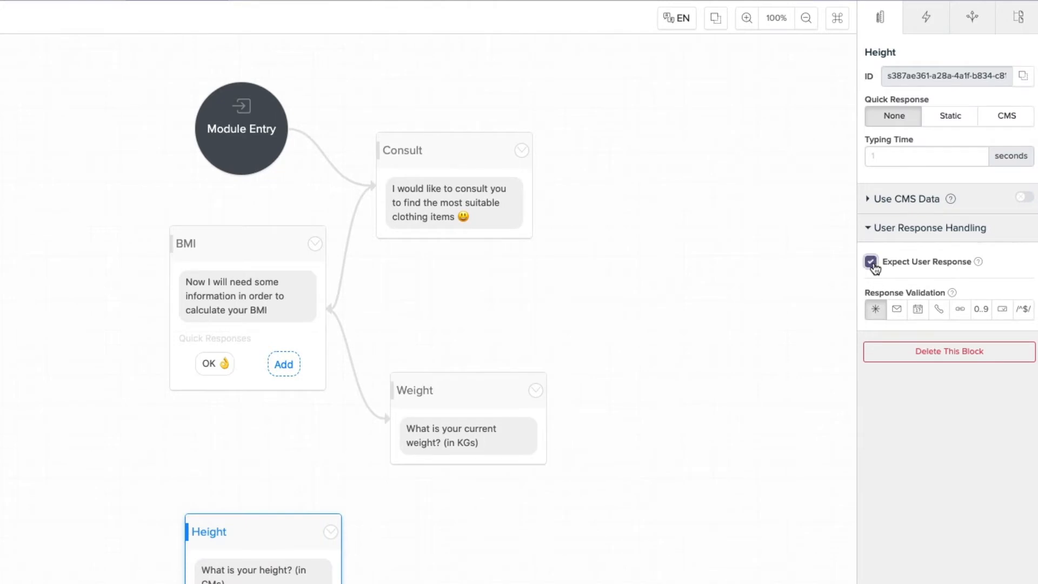
left_click(979, 314)
left_click(939, 364)
type("Please enter a number")
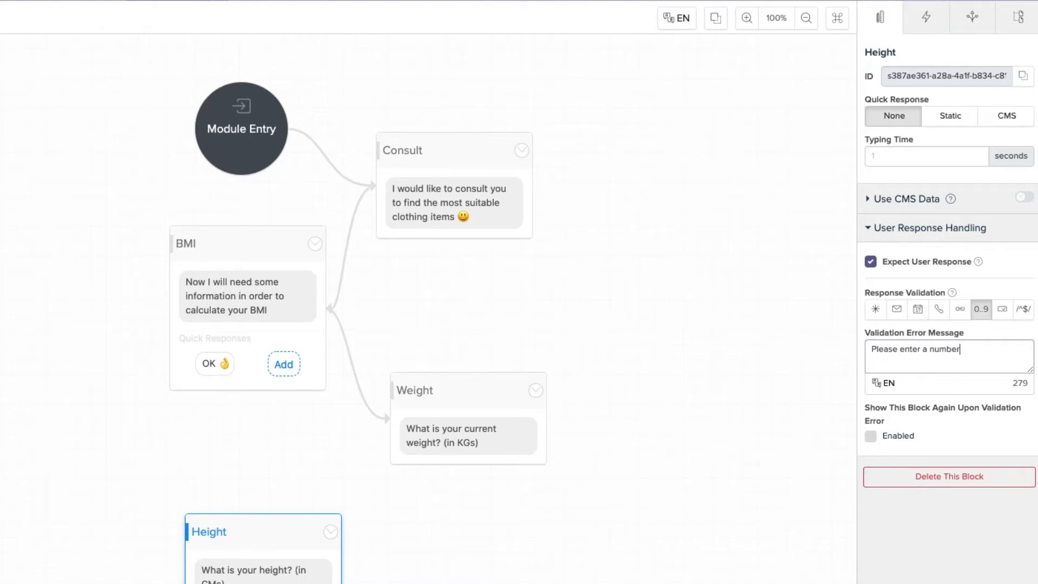
- Connect the Weight block to the Height block
left_click(467, 391)
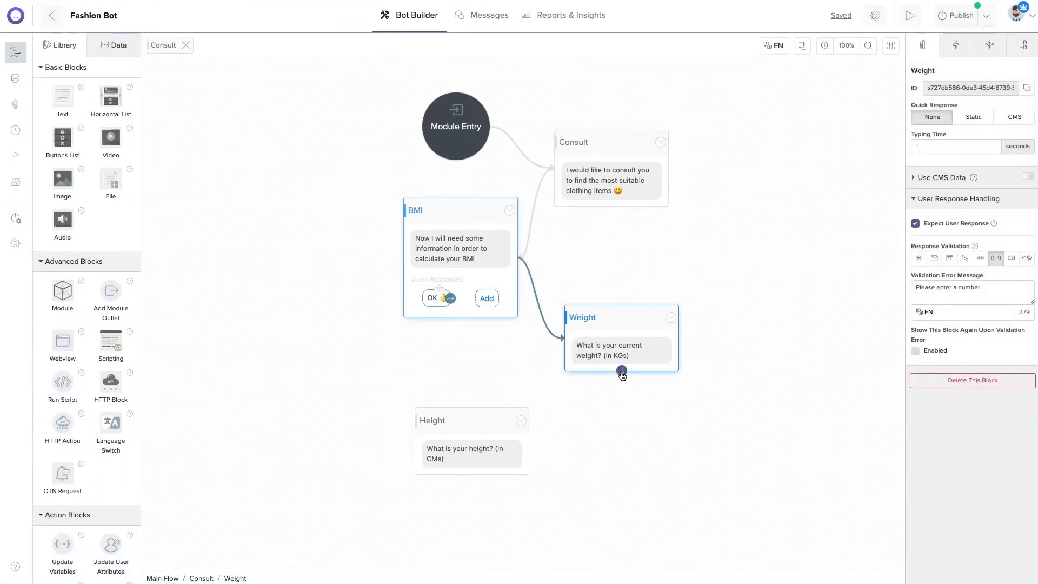
left_click_drag(494, 401, 477, 420)
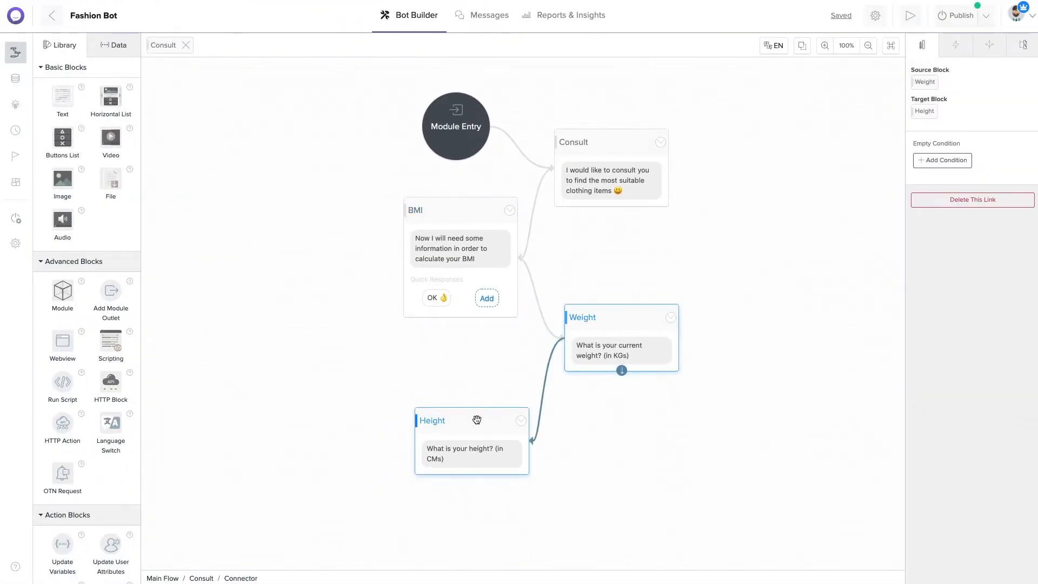
- Create a variable named Weight with the Number data type
left_click(117, 44)
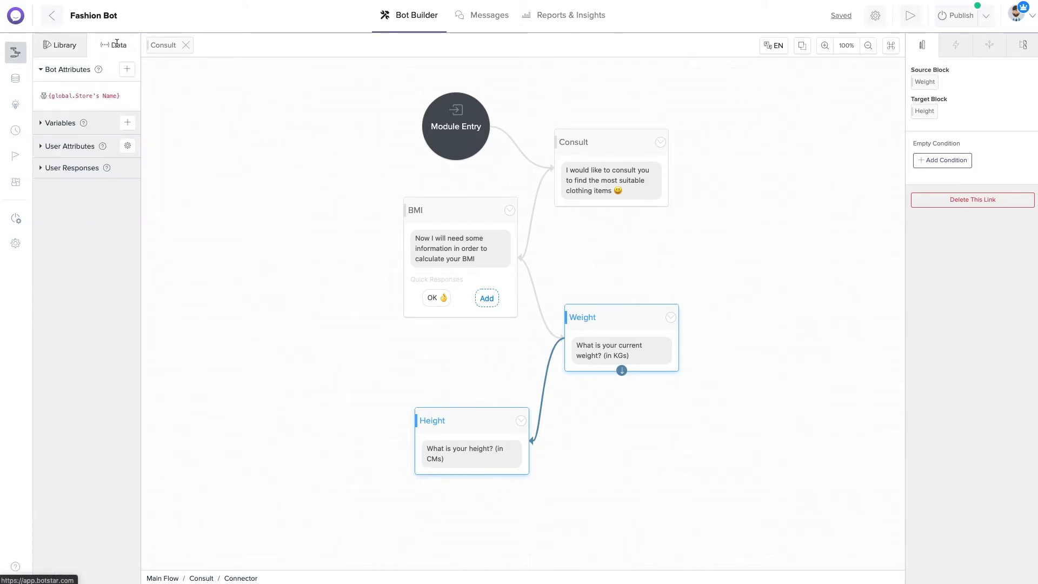
left_click(127, 123)
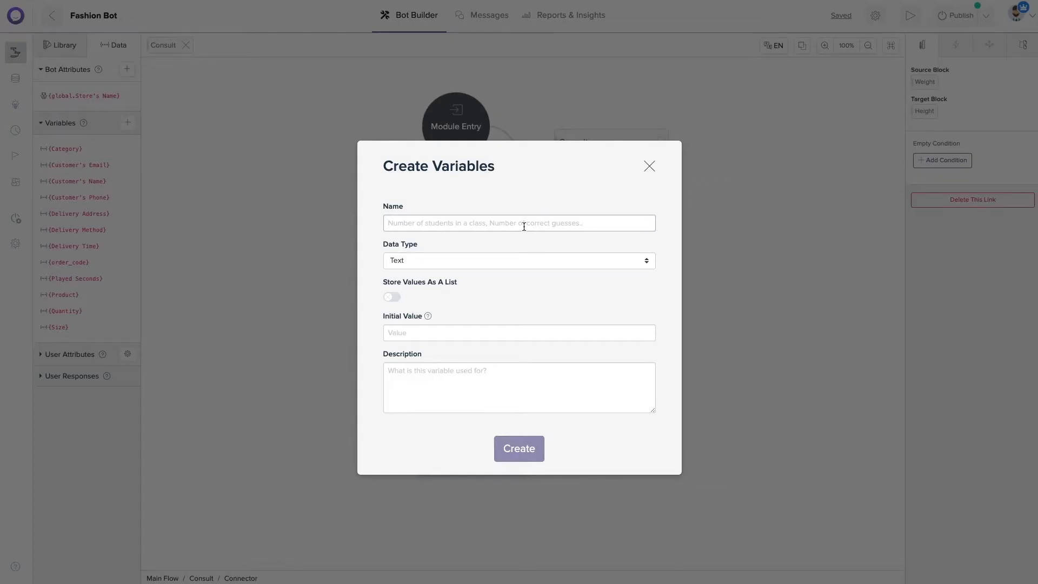
type("Weight")
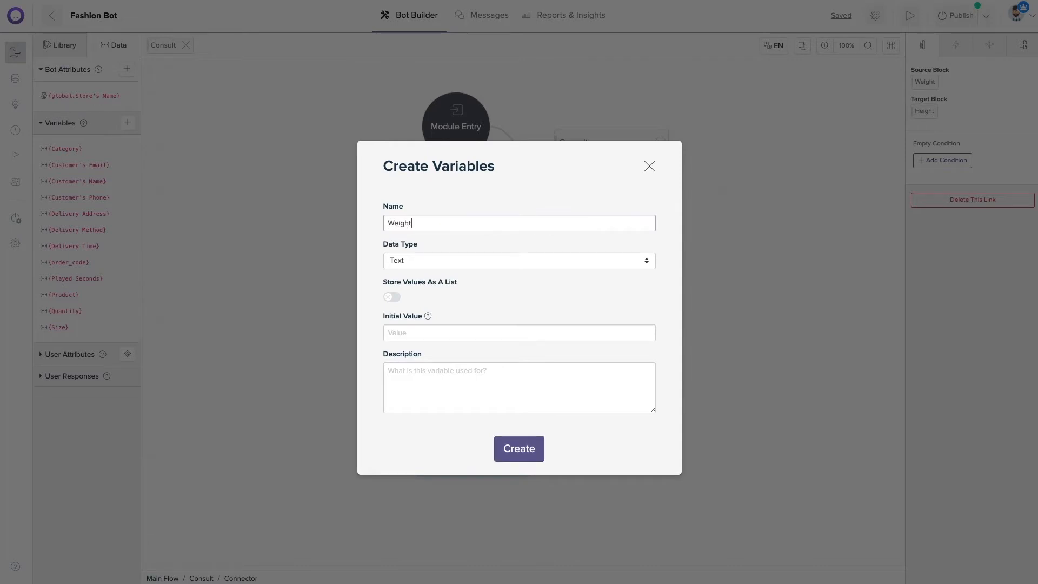
left_click(530, 265)
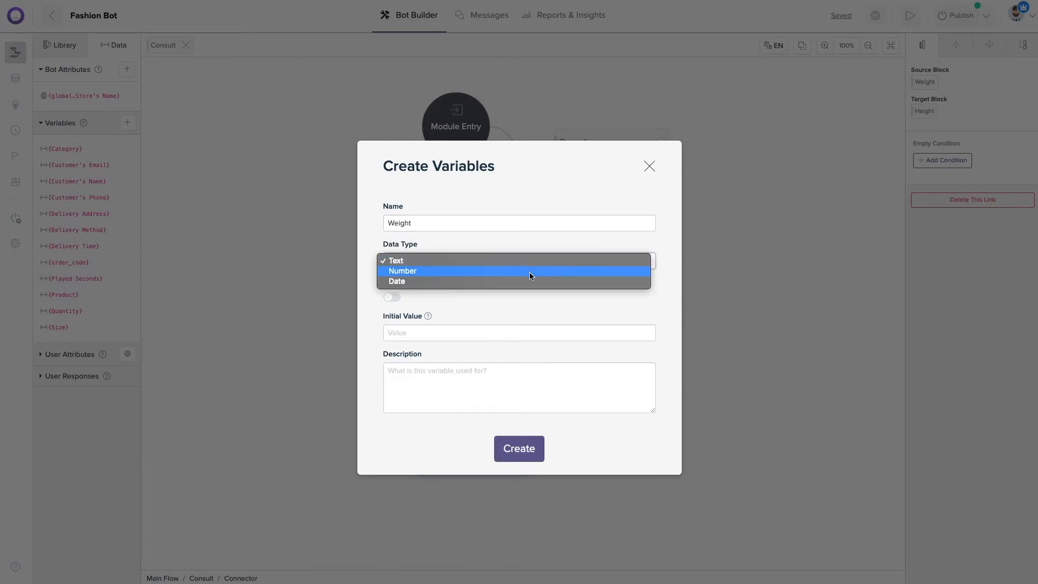
left_click(529, 273)
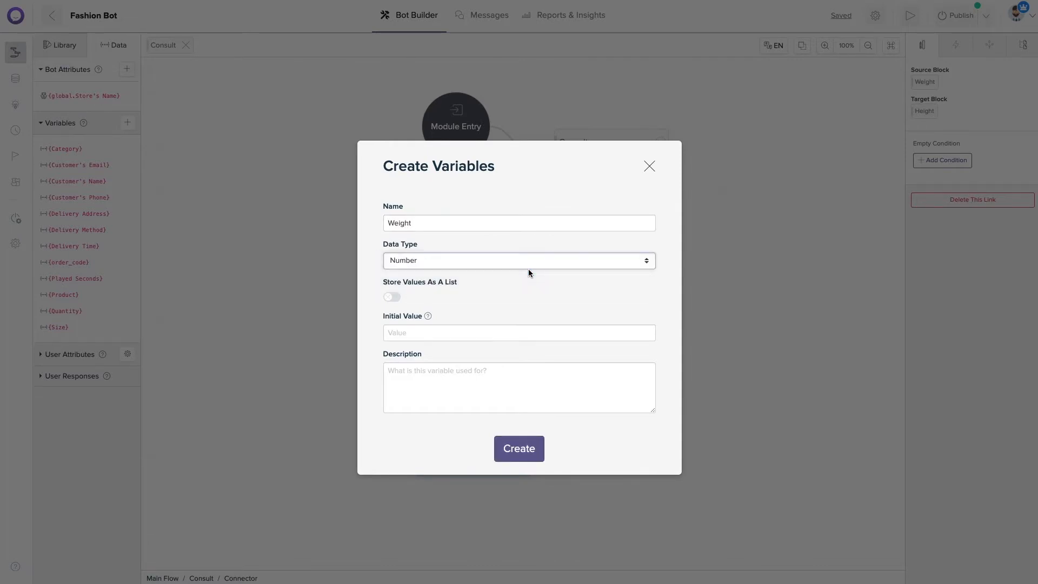
left_click(528, 452)
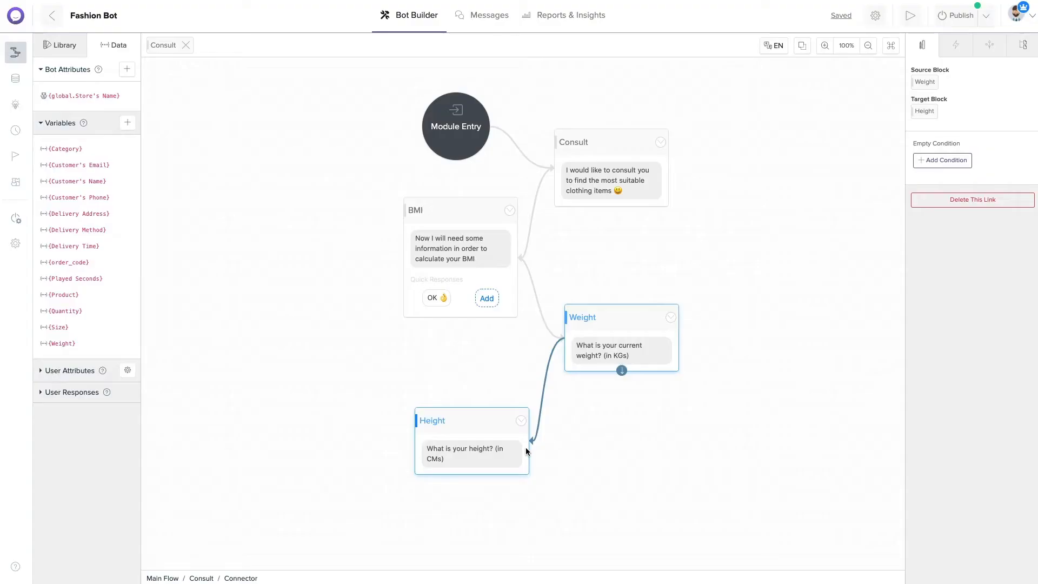
- Create a variable named Height with the Number data type
left_click(128, 123)
left_click(401, 220)
type("Height")
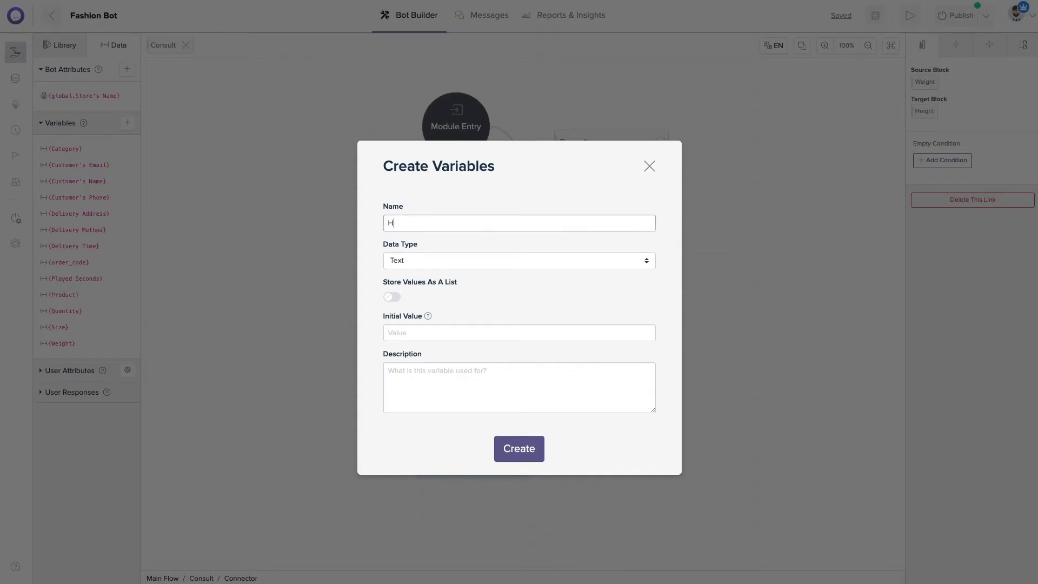
left_click(406, 263)
left_click(414, 271)
left_click(523, 450)
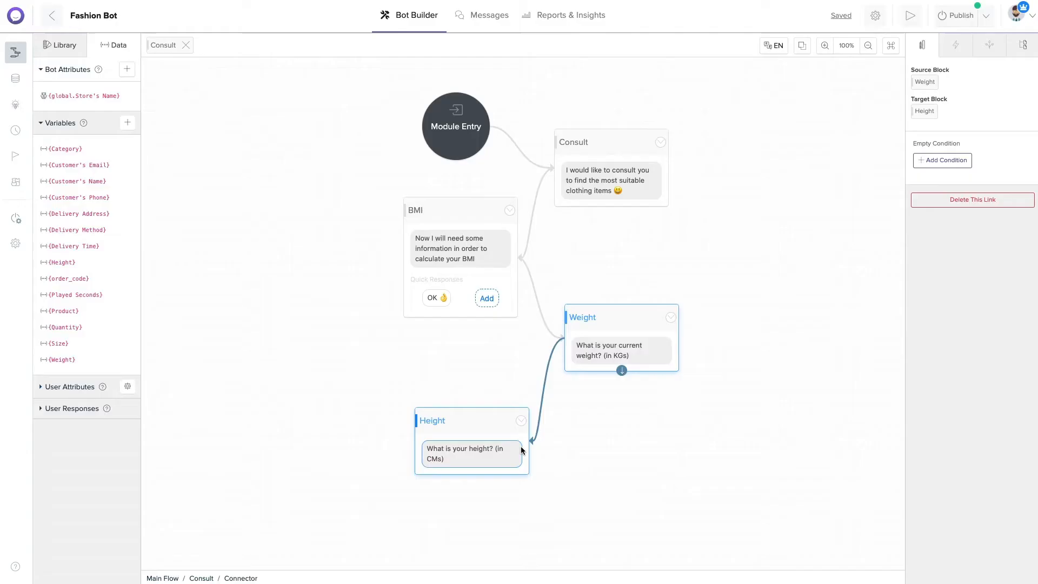
- Create a variable named BMI with the Number data type
left_click(127, 123)
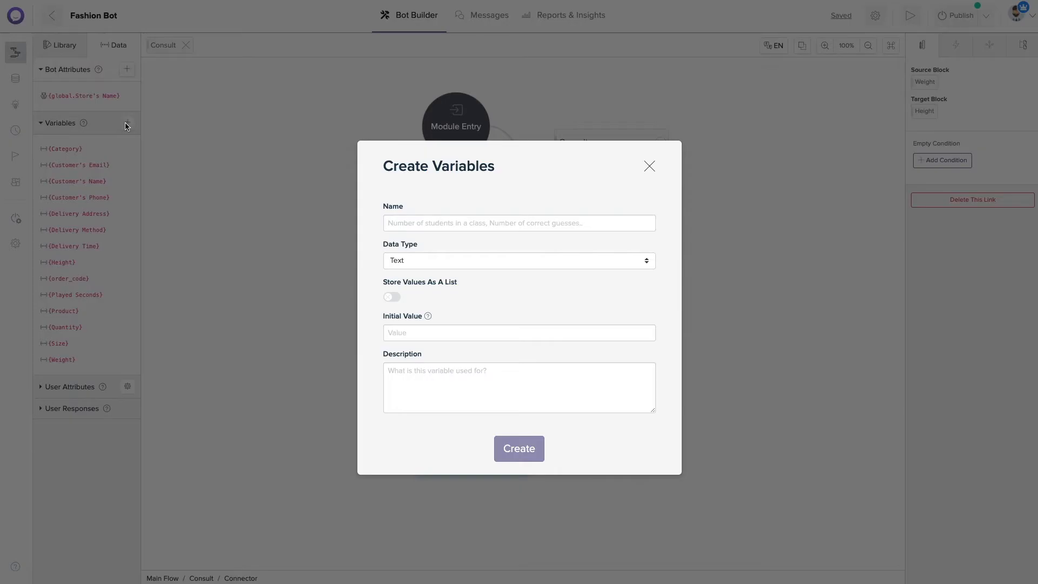
left_click(418, 221)
type("BMI")
left_click(436, 260)
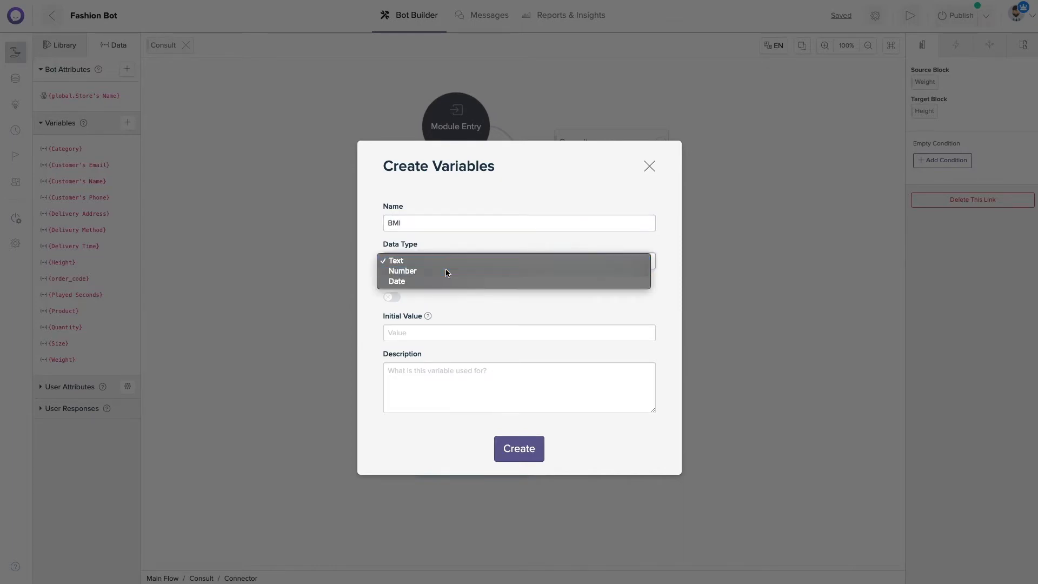
left_click(446, 271)
left_click(513, 458)
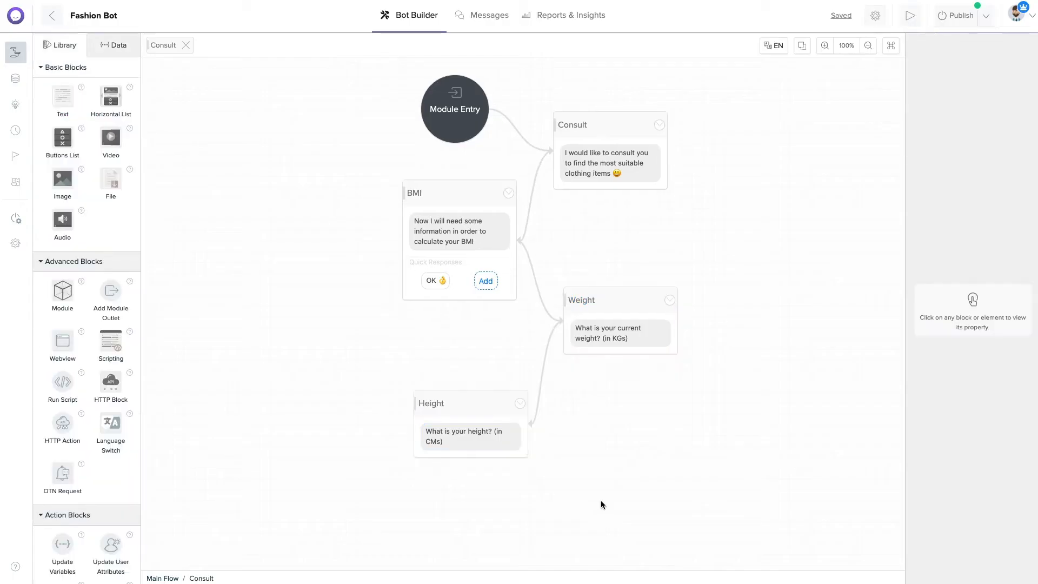
- Add a text block below the Weight block and rename it Calculate
left_click_drag(62, 96, 607, 452)
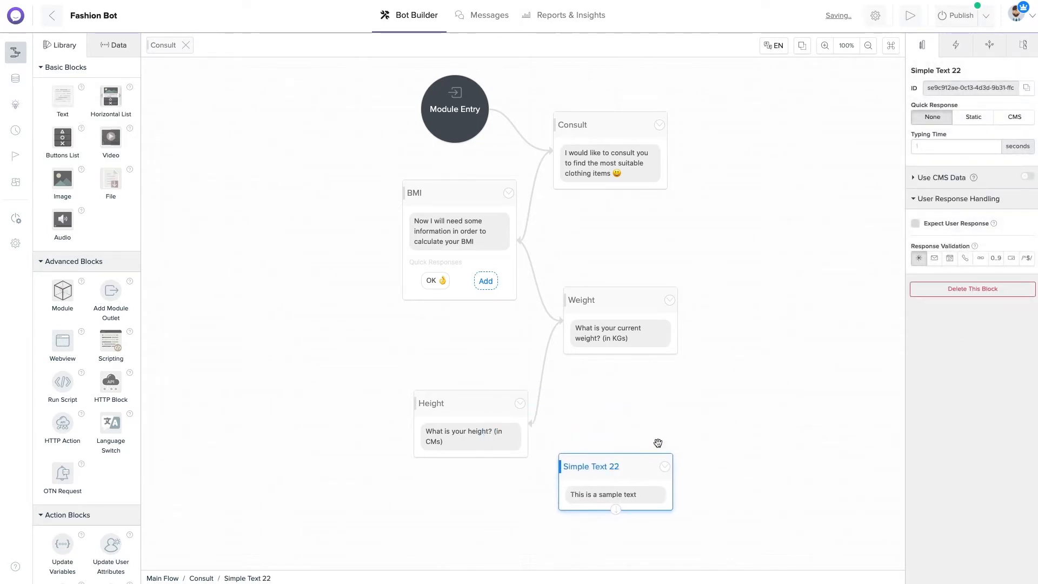
left_click(930, 70)
type("Calculate")
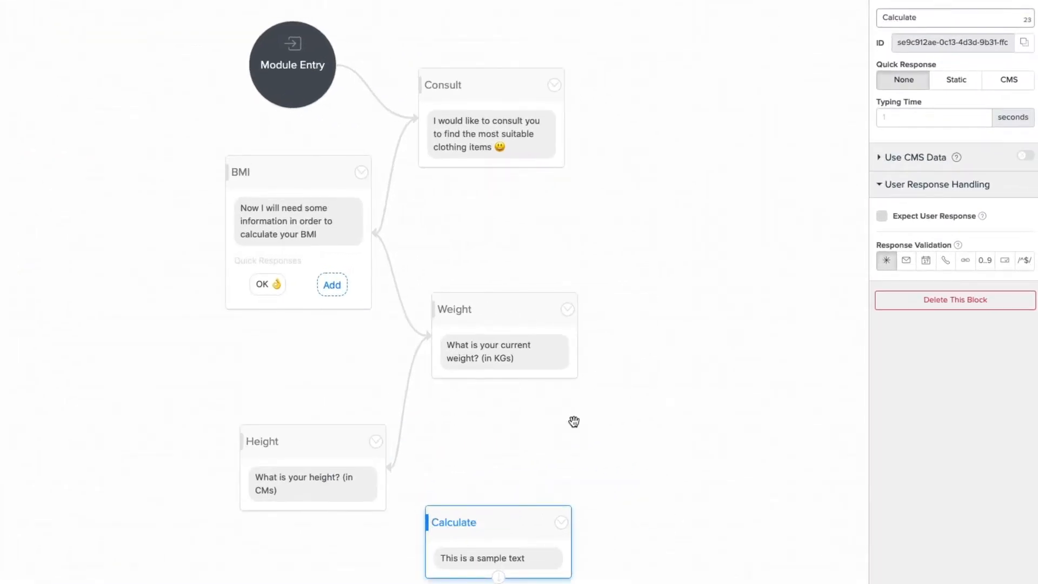
- Set the Calculate block's message to "Please wait while we calculate your BMI" followed by a smiling emoji
left_click(519, 557)
scroll(514, 561, "down", 5)
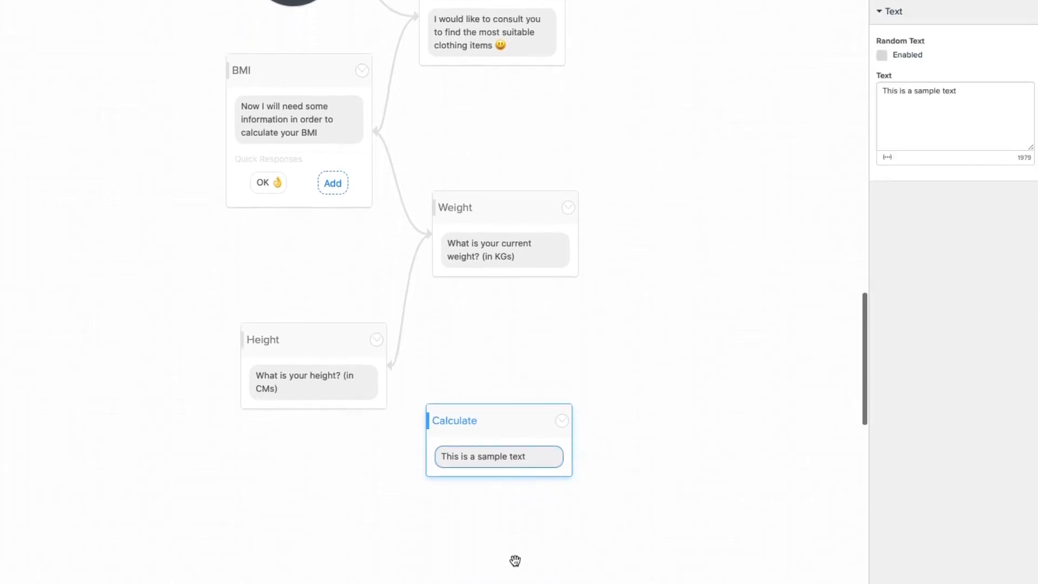
triple_click(955, 101)
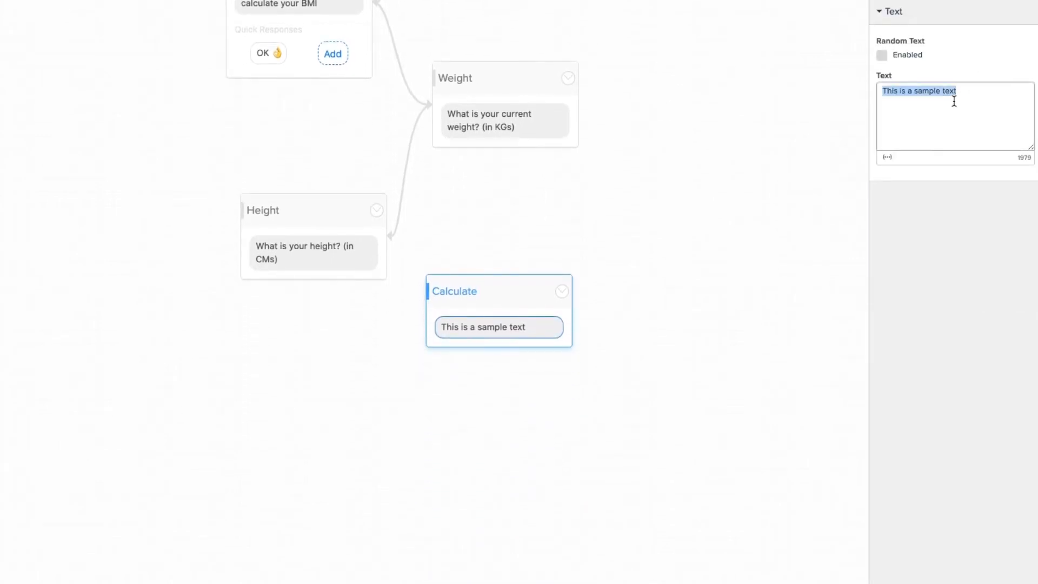
type("Please wait while we calculate your BMI")
key("ctrl+super+space")
left_click(937, 227)
left_click(699, 333)
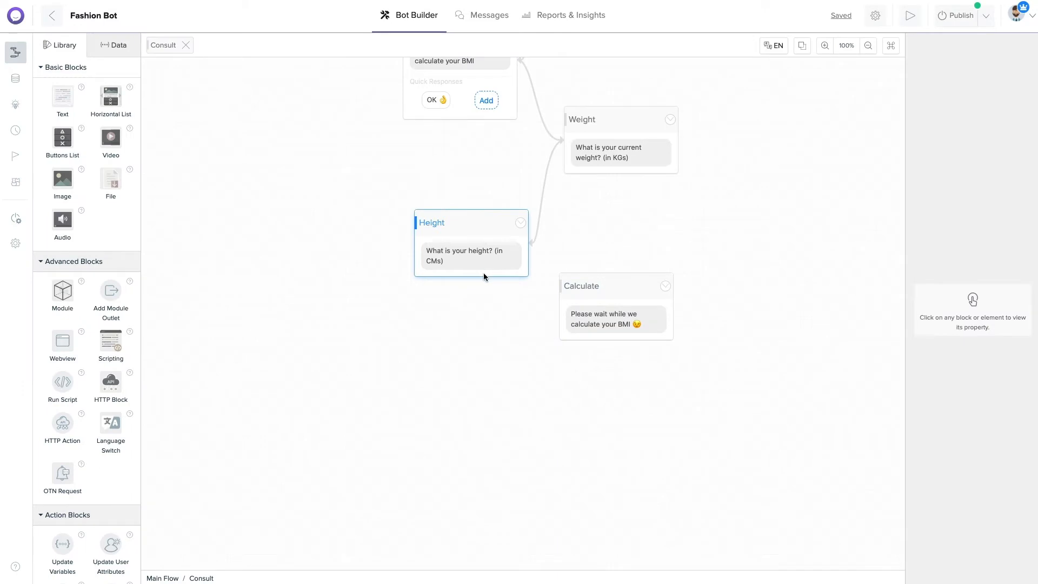
- Connect the Height block to the Calculate block
left_click(483, 272)
left_click_drag(471, 275, 592, 298)
left_click(446, 440)
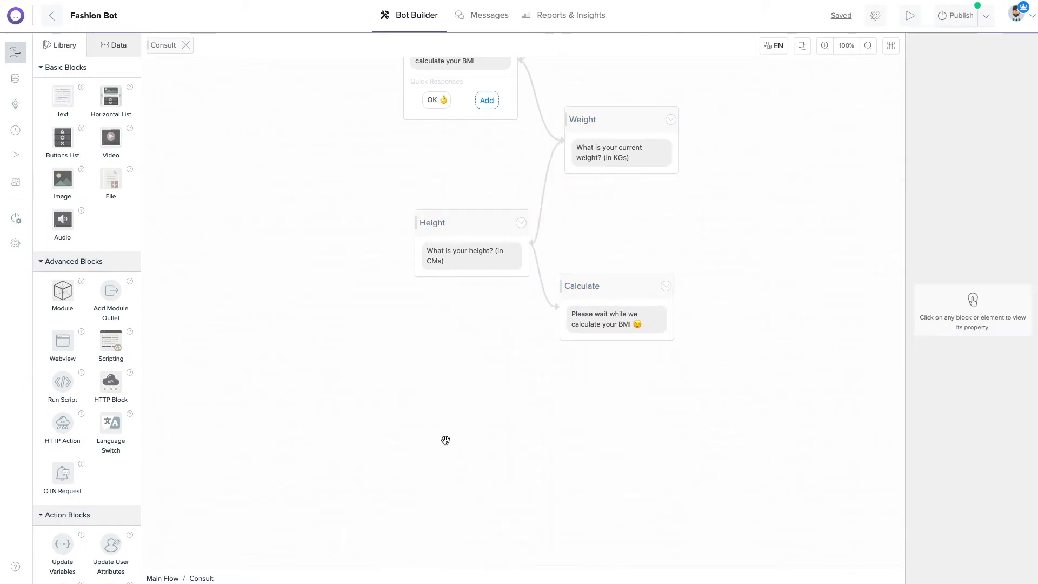
- Add an Update Variables action block below the Height and Calculate blocks and open its properties
scroll(446, 440, "down", 2)
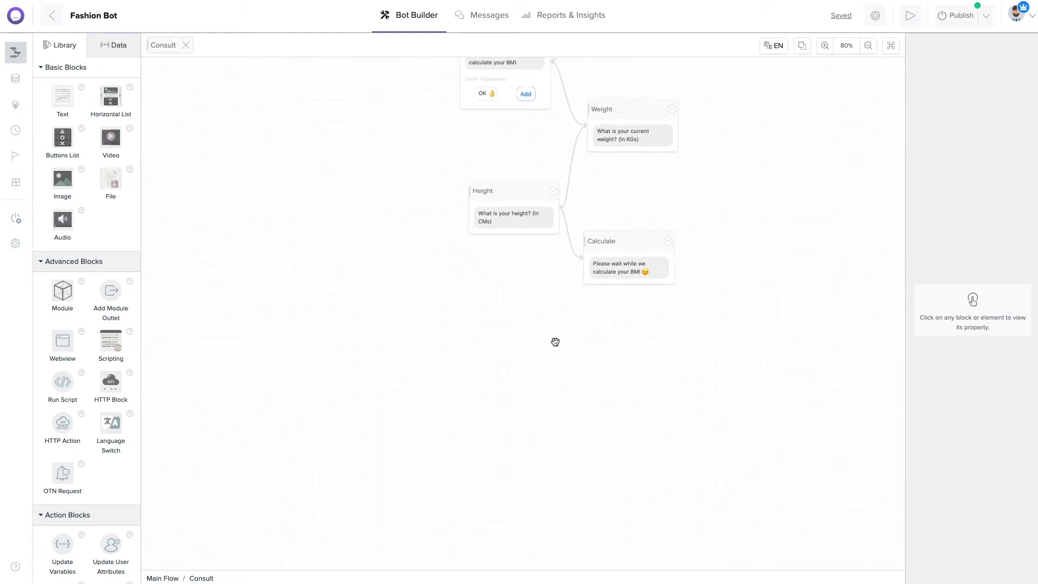
scroll(556, 342, "up", 3)
scroll(94, 432, "down", 2)
left_click_drag(62, 455, 521, 449)
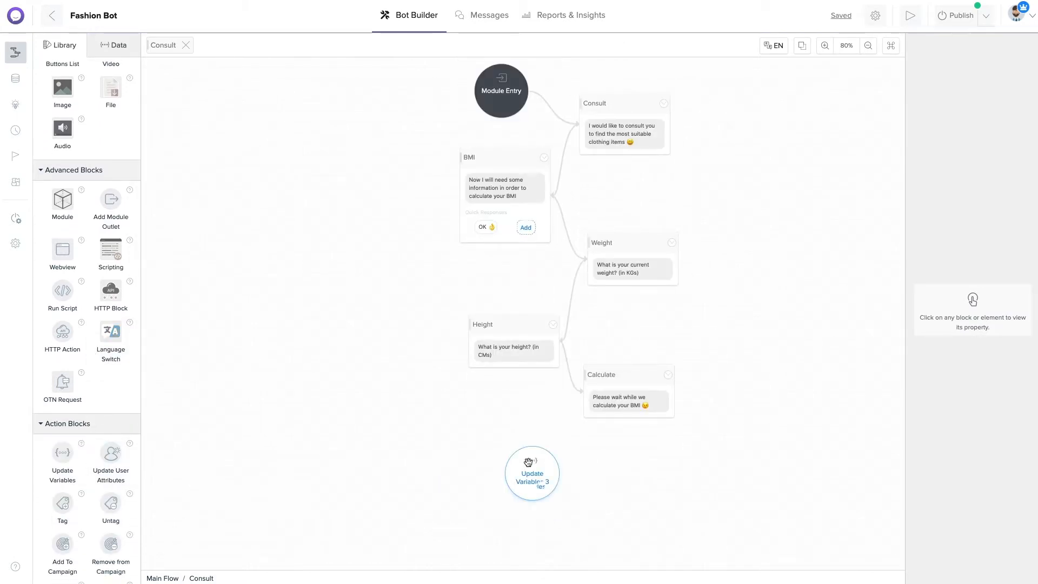
left_click(524, 462)
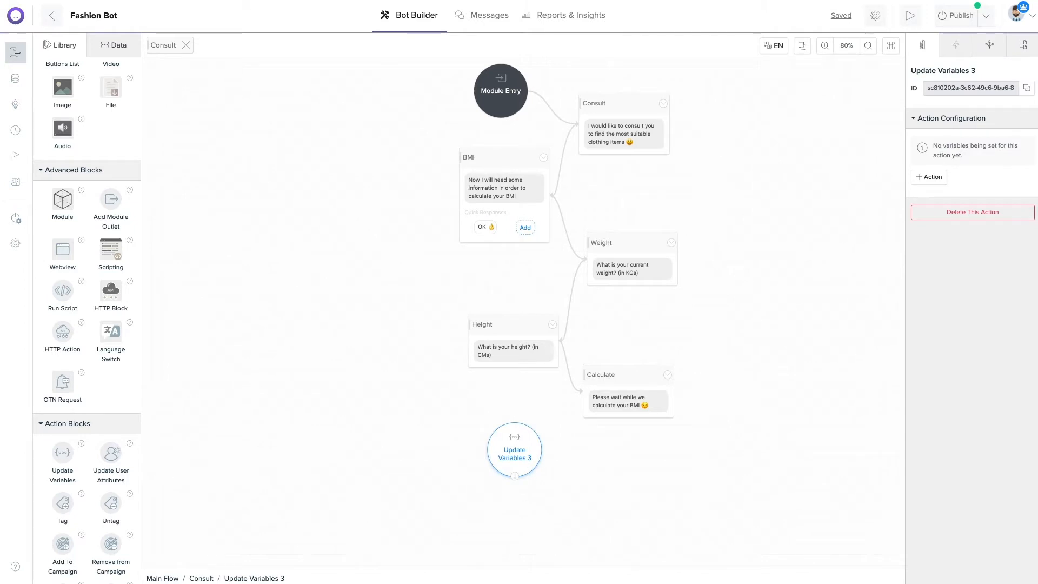
- Add an action to the Update Variables block that sets Weight to {response.Weight}
left_click(933, 180)
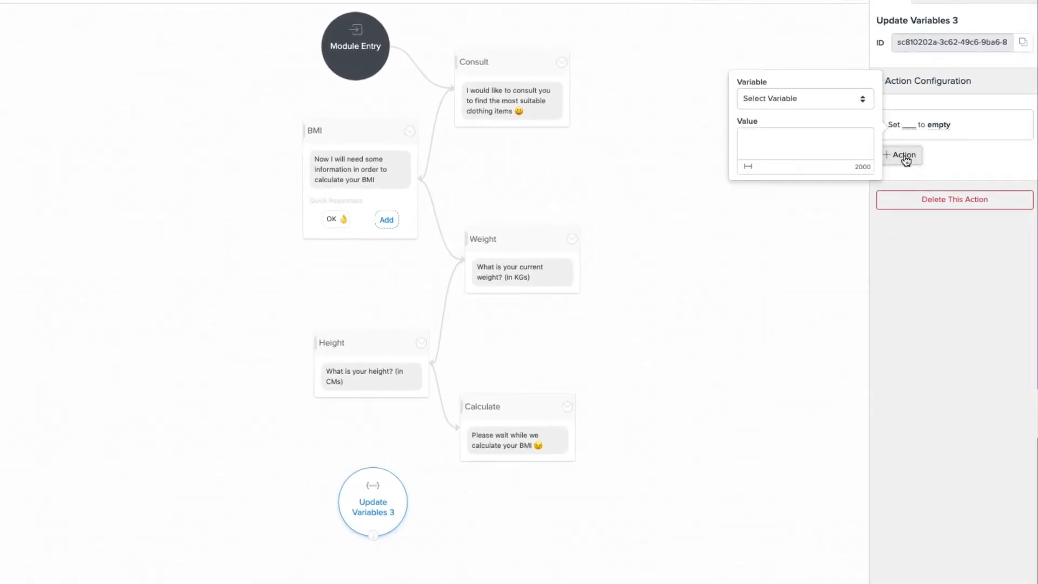
left_click(822, 98)
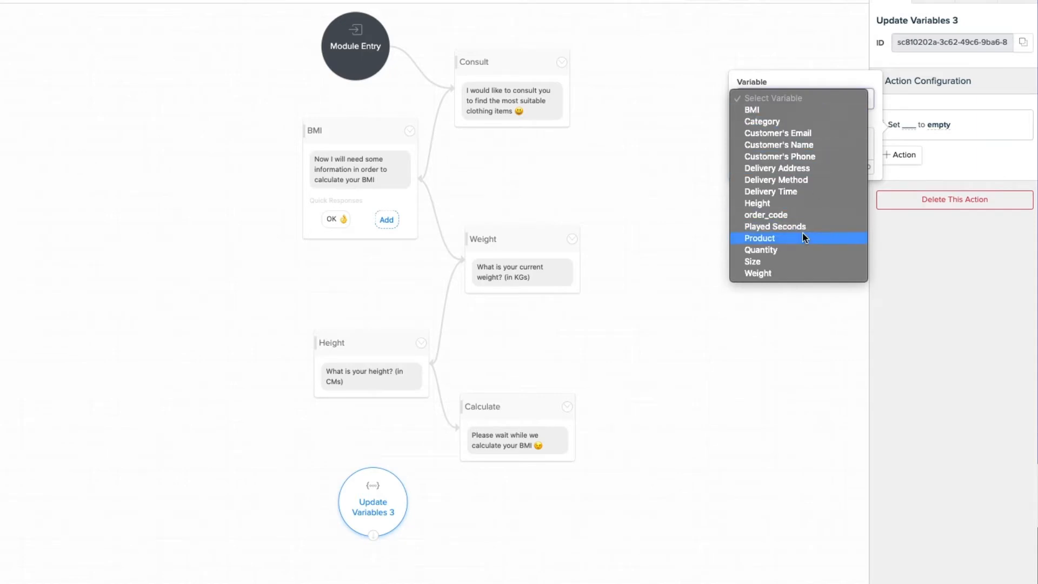
left_click(804, 272)
left_click(845, 135)
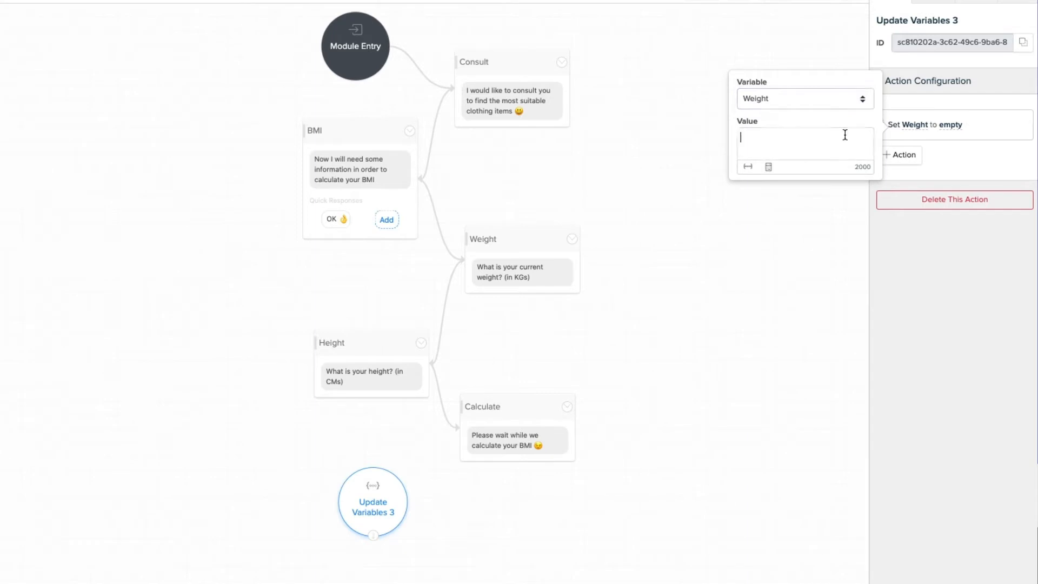
left_click(749, 167)
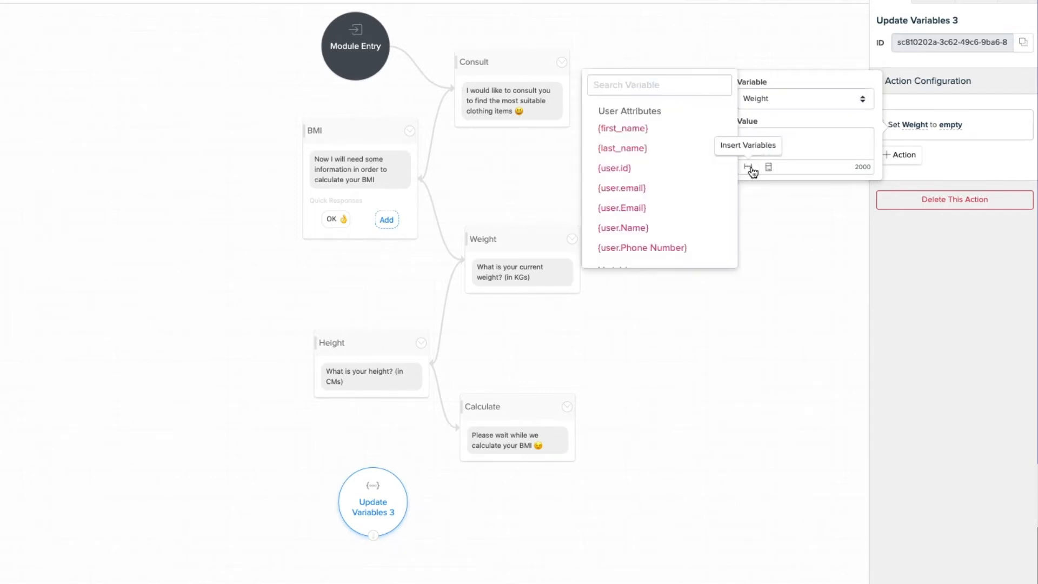
scroll(653, 219, "down", 4)
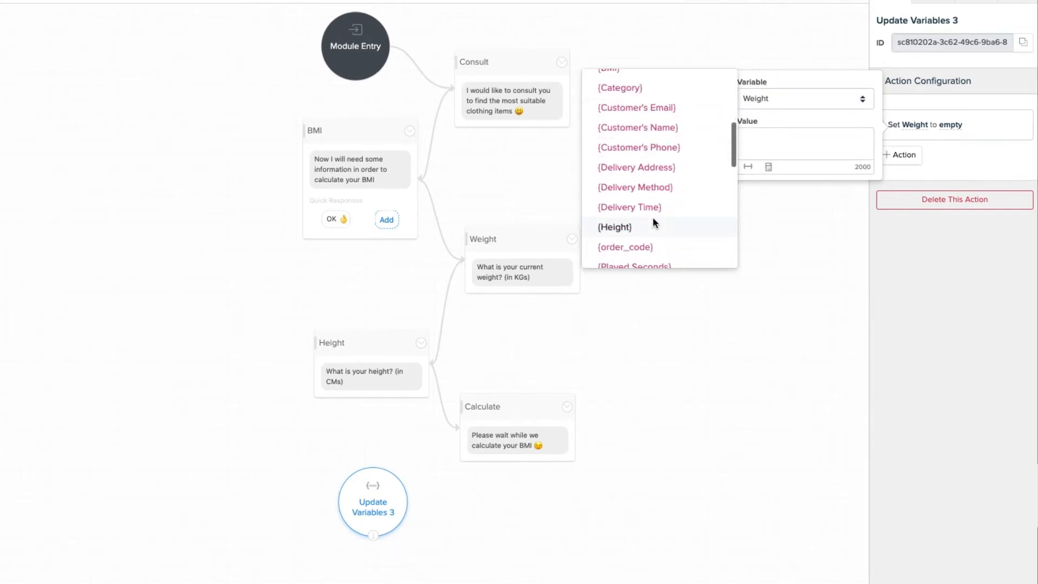
scroll(653, 221, "down", 2)
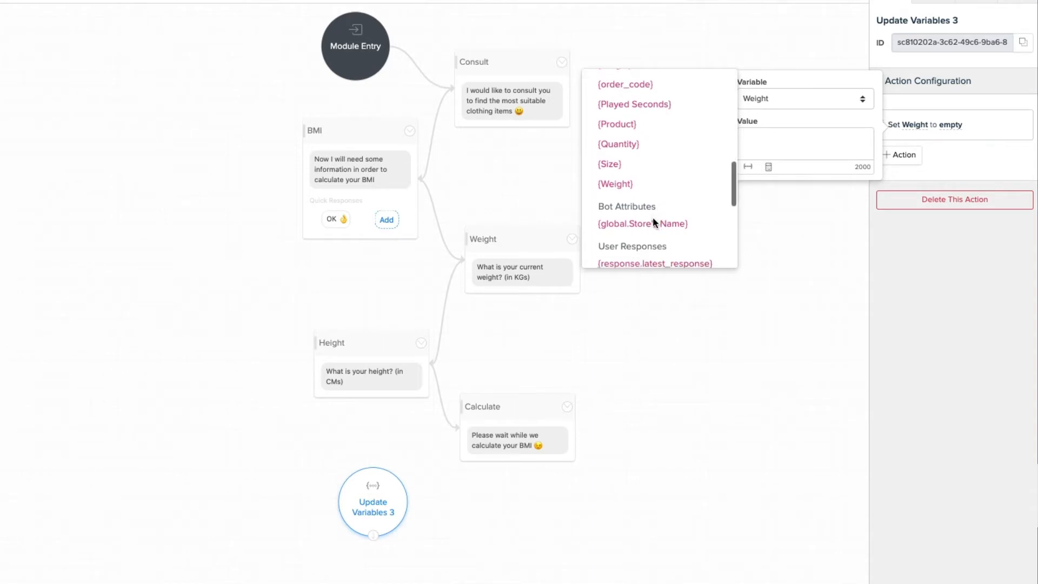
scroll(653, 222, "down", 3)
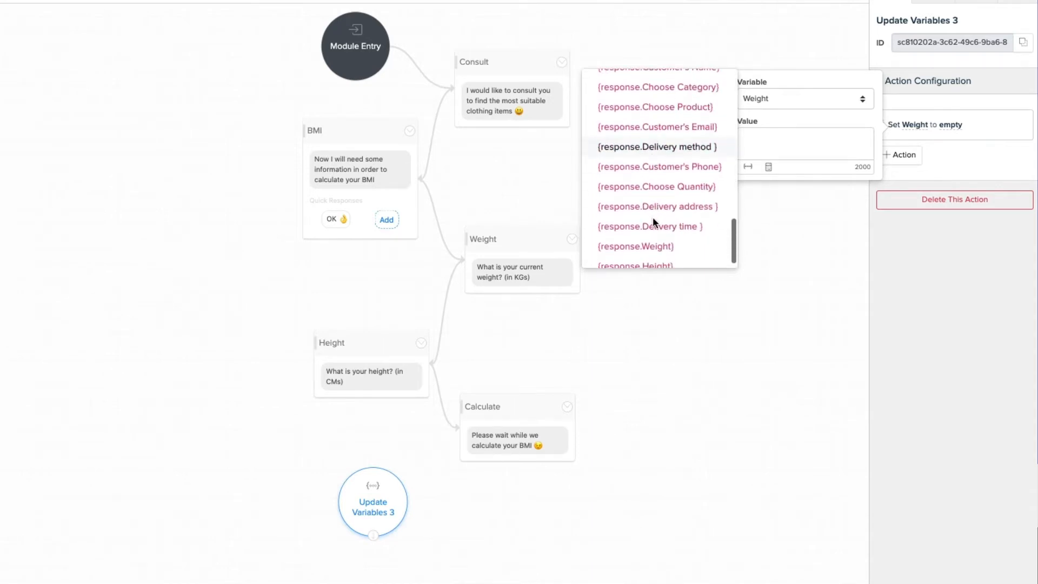
left_click(665, 233)
- Add a second action to the Update Variables block that sets Height to {response.Height}
left_click(901, 155)
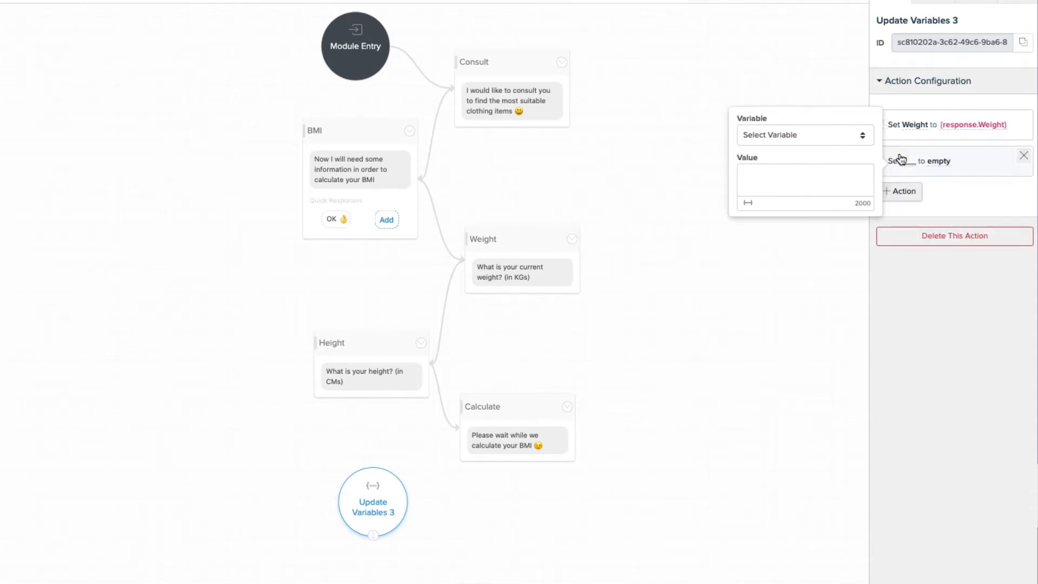
left_click(824, 131)
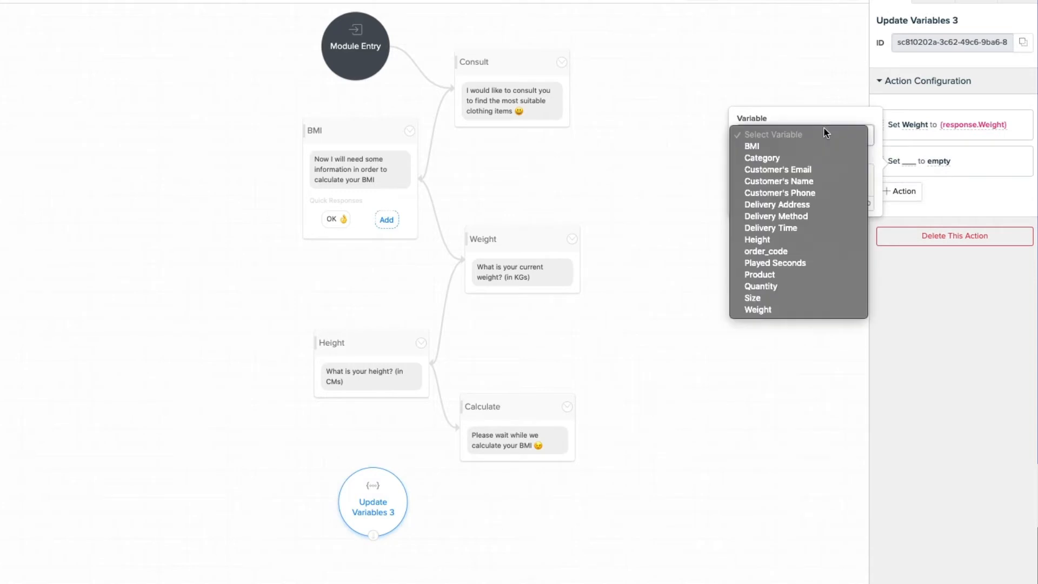
left_click(807, 236)
left_click(748, 202)
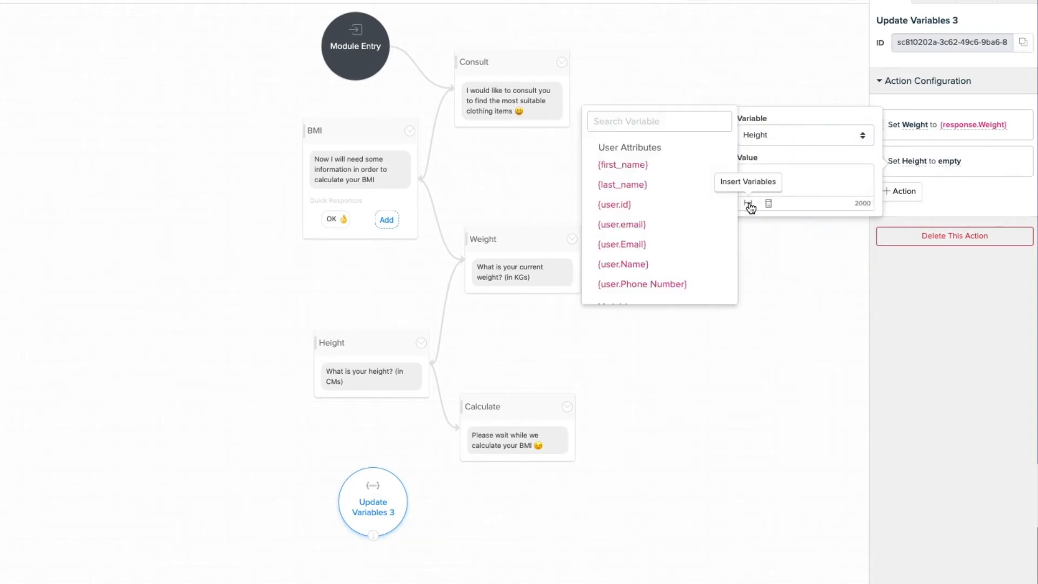
scroll(671, 232, "down", 10)
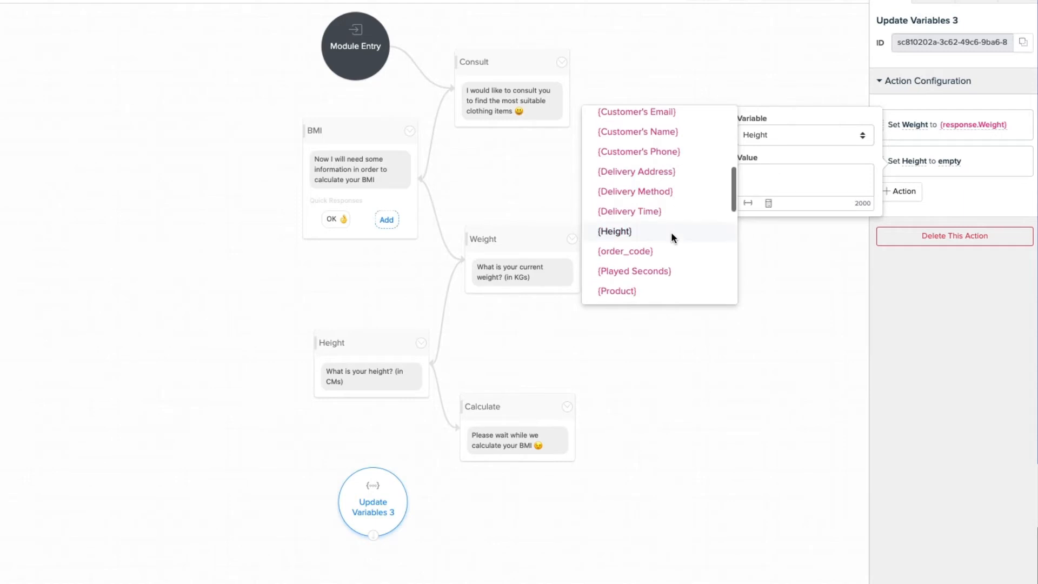
scroll(671, 232, "down", 10)
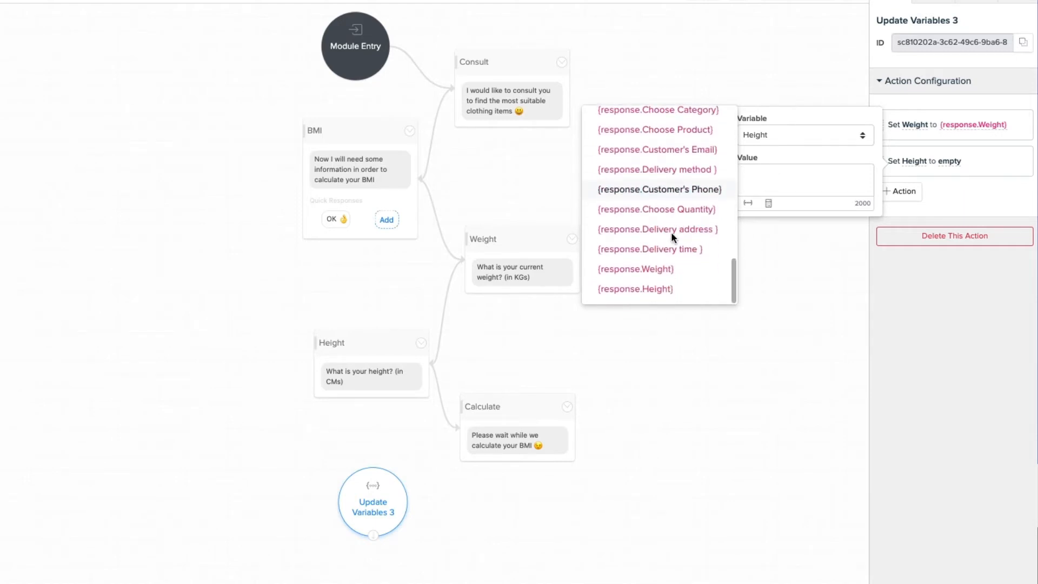
left_click(660, 288)
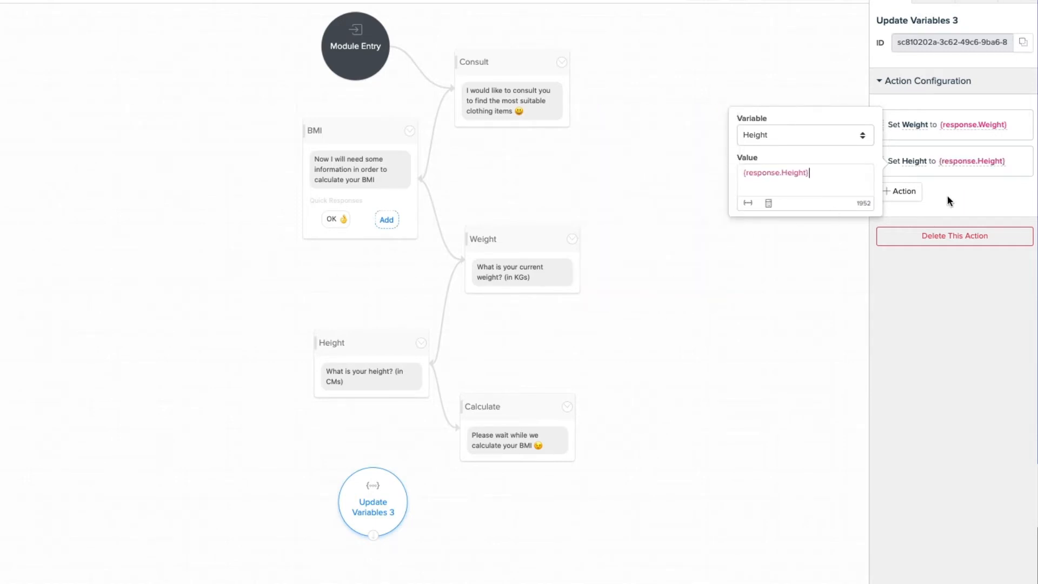
- Add a third action that sets BMI to the formula {Weight}/({Height}/100*{Height}/100), using the Weight and Height variables
left_click(915, 195)
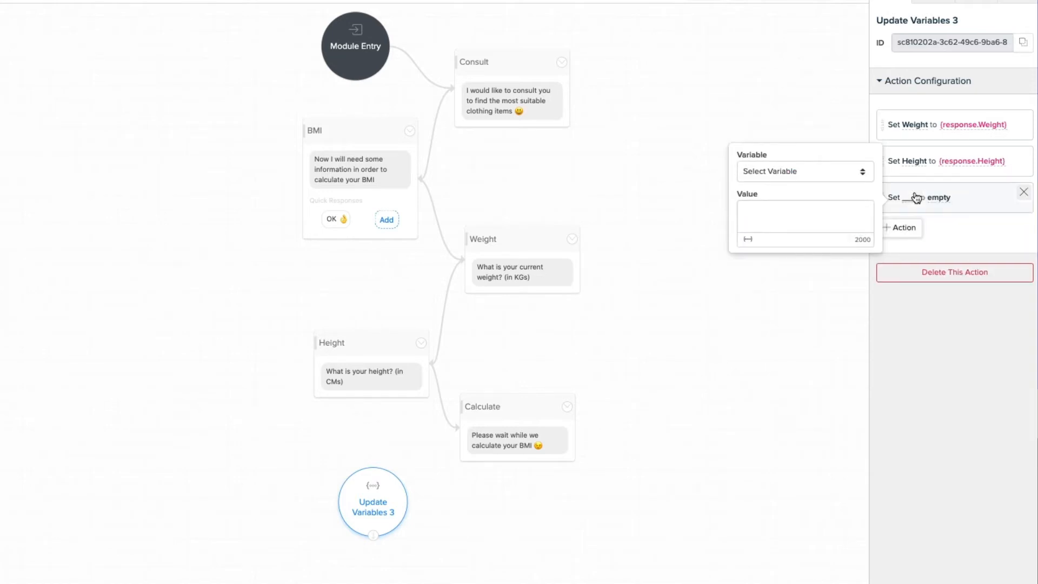
left_click(806, 170)
left_click(808, 185)
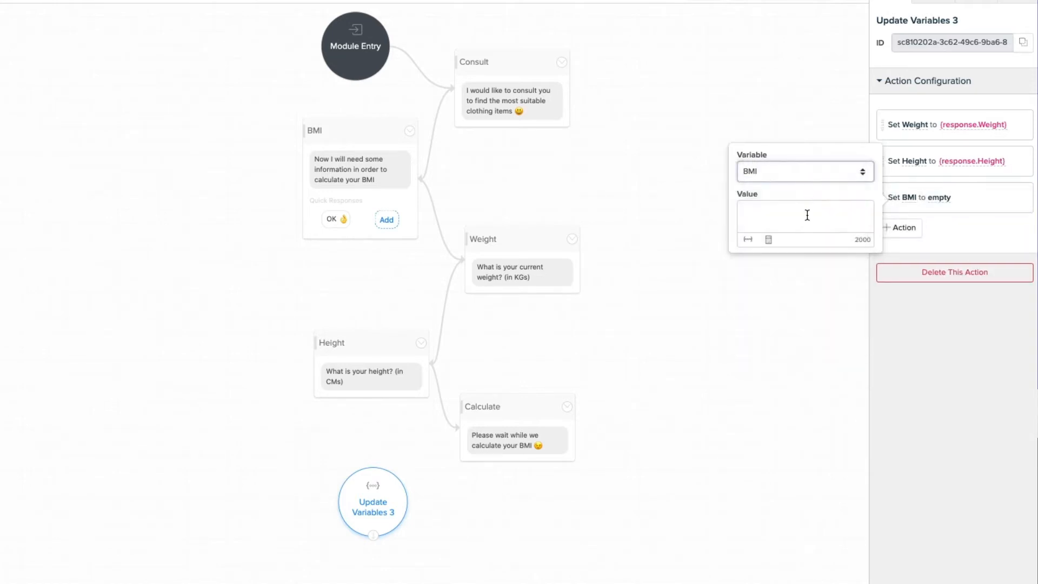
left_click(746, 240)
left_click(636, 288)
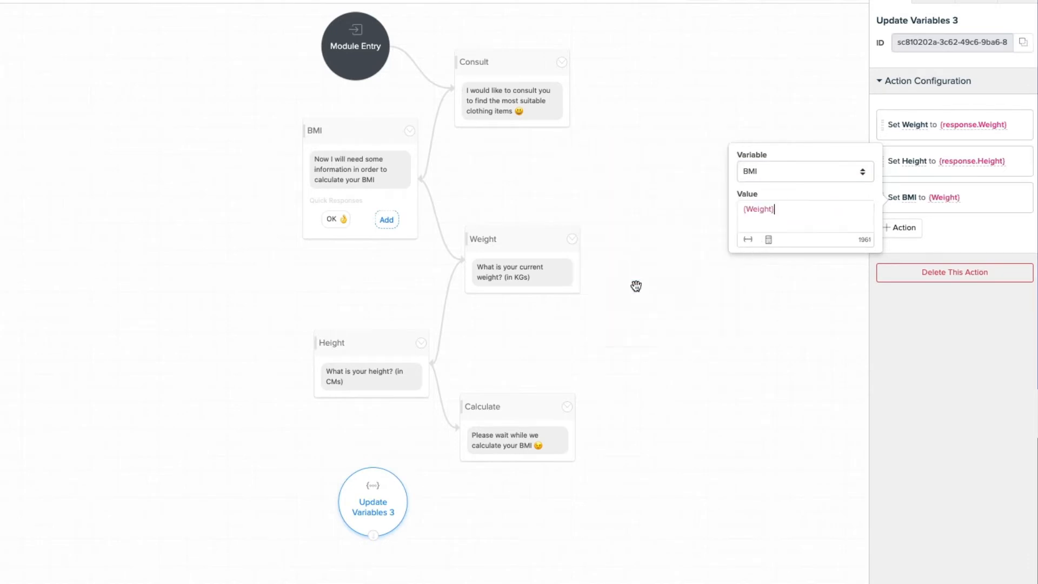
type("/(")
left_click(748, 240)
left_click(672, 172)
type("/100*")
left_click(749, 241)
left_click(681, 174)
type("/1")
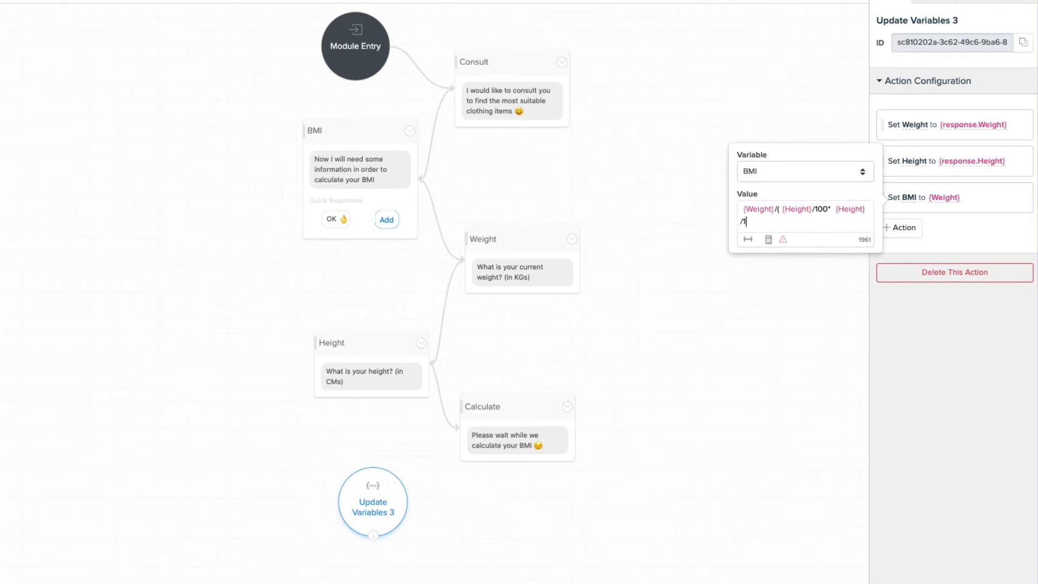
type("00)")
- Connect the Calculate block to the Update Variables block
left_click(550, 424)
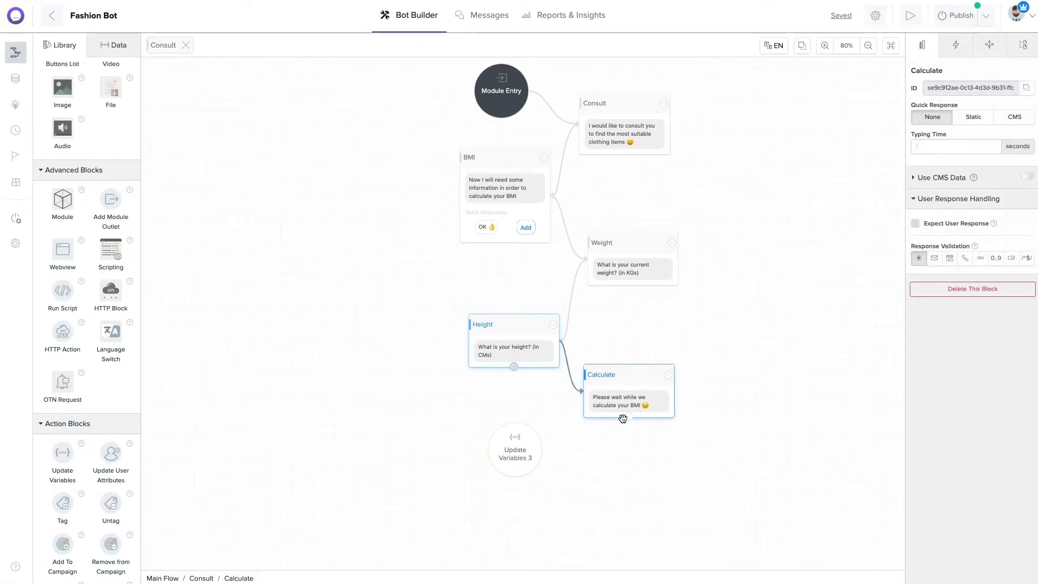
left_click_drag(629, 417, 518, 442)
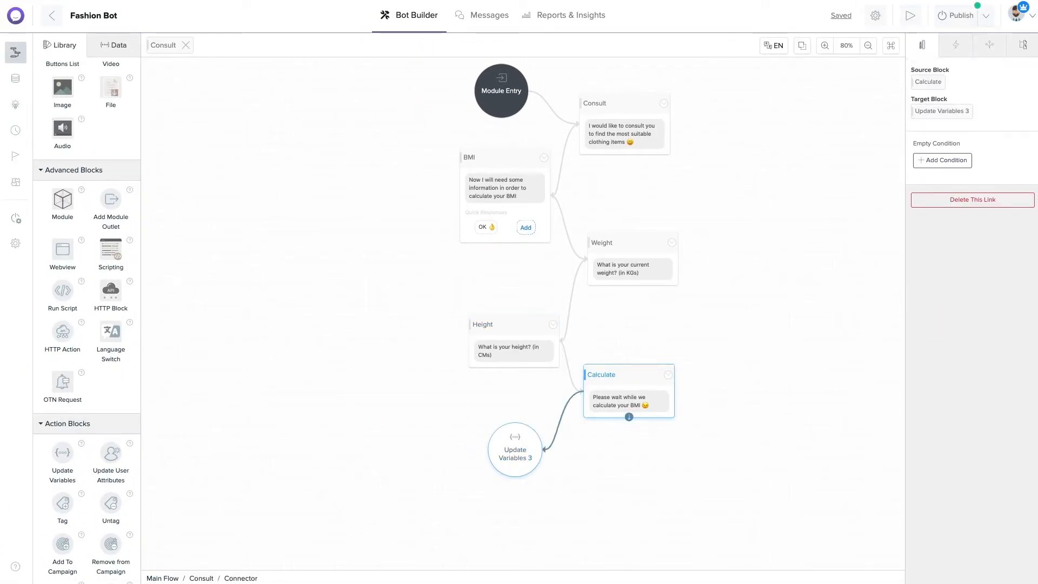
left_click(630, 525)
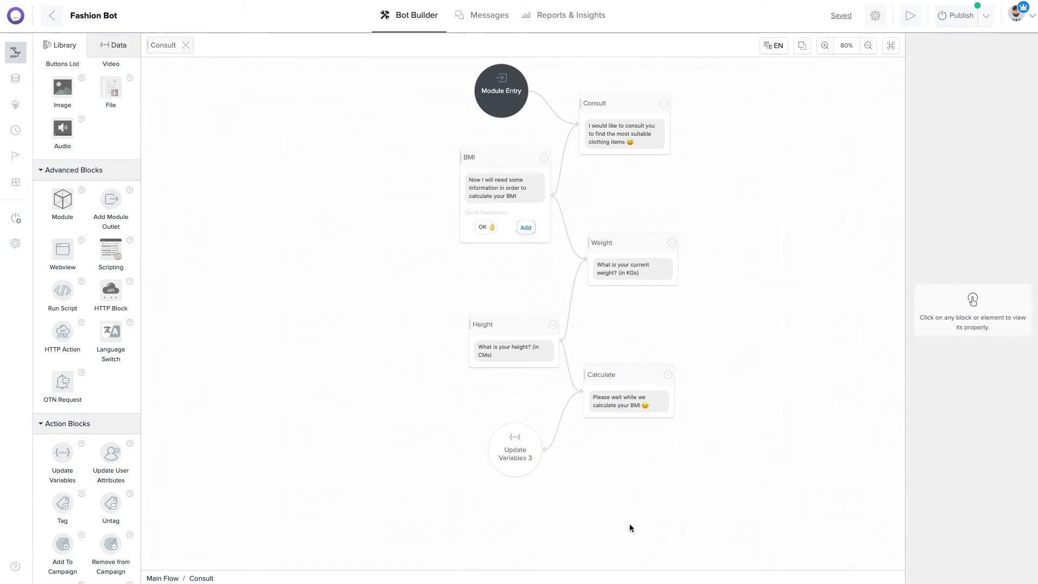
- Add a text block below the Calculate block and rename it BMI Result
scroll(630, 525, "down", 3)
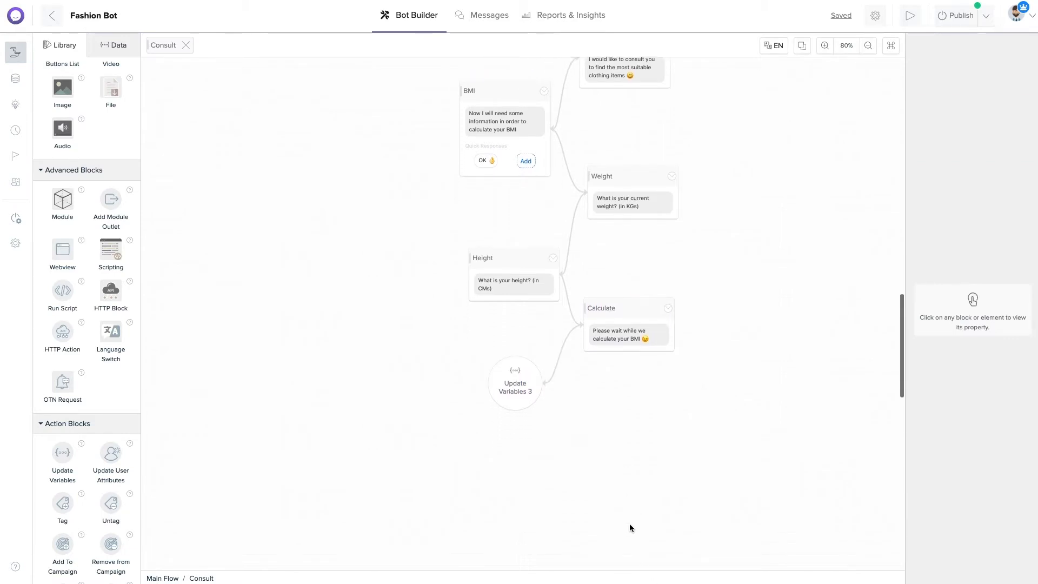
scroll(630, 527, "down", 1)
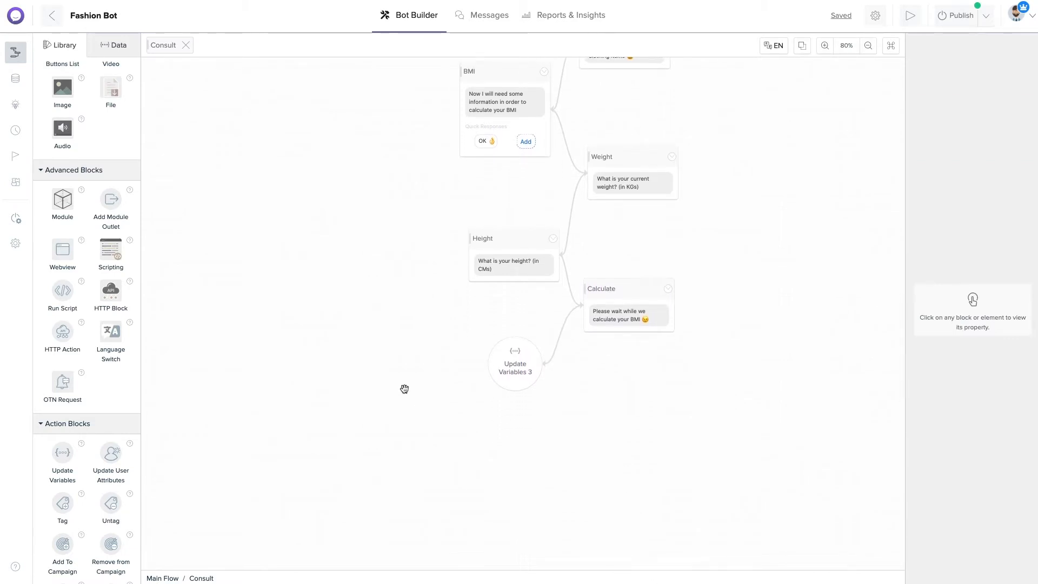
scroll(90, 136, "up", 3)
left_click_drag(63, 96, 615, 413)
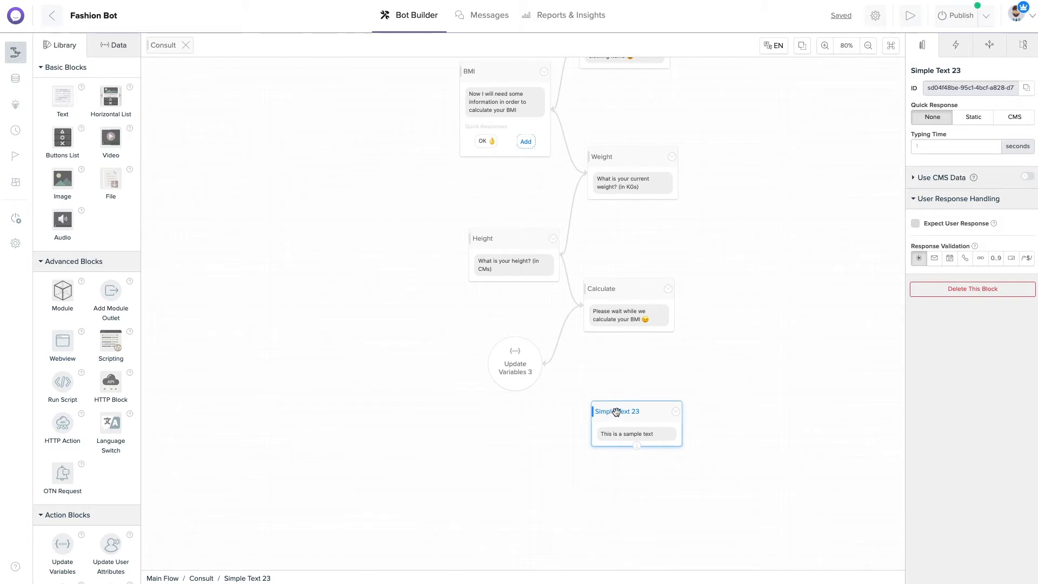
left_click(923, 70)
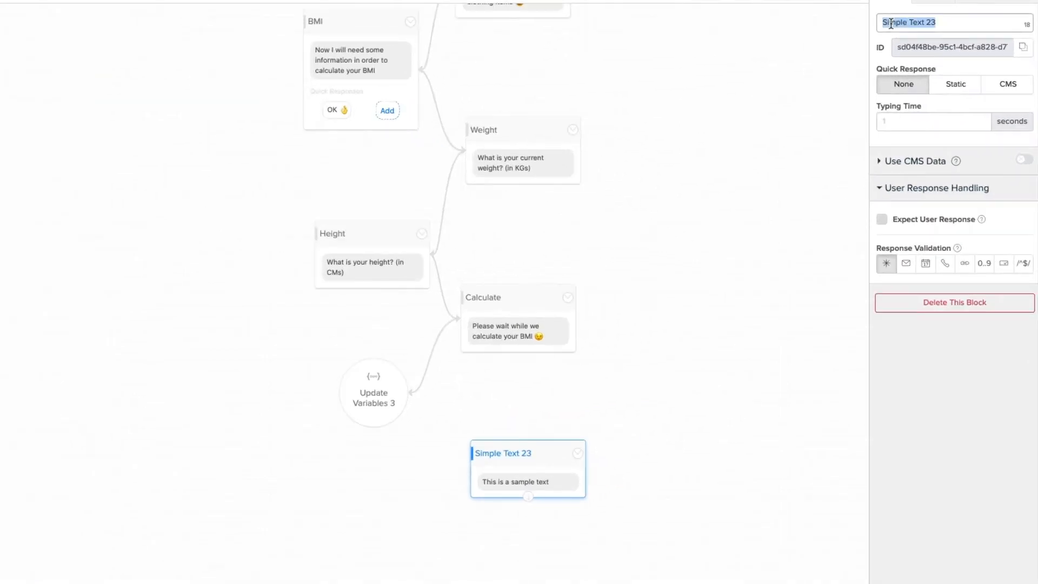
type("BMI Result")
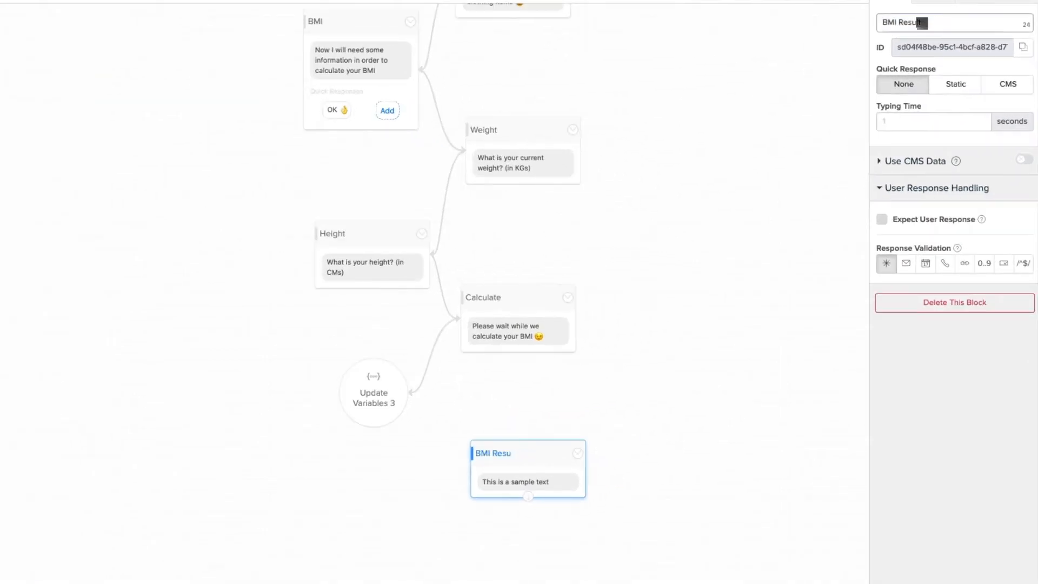
- Set the BMI Result block's message to "Your BMI is: {BMI}", inserting the BMI variable after the text
left_click(537, 479)
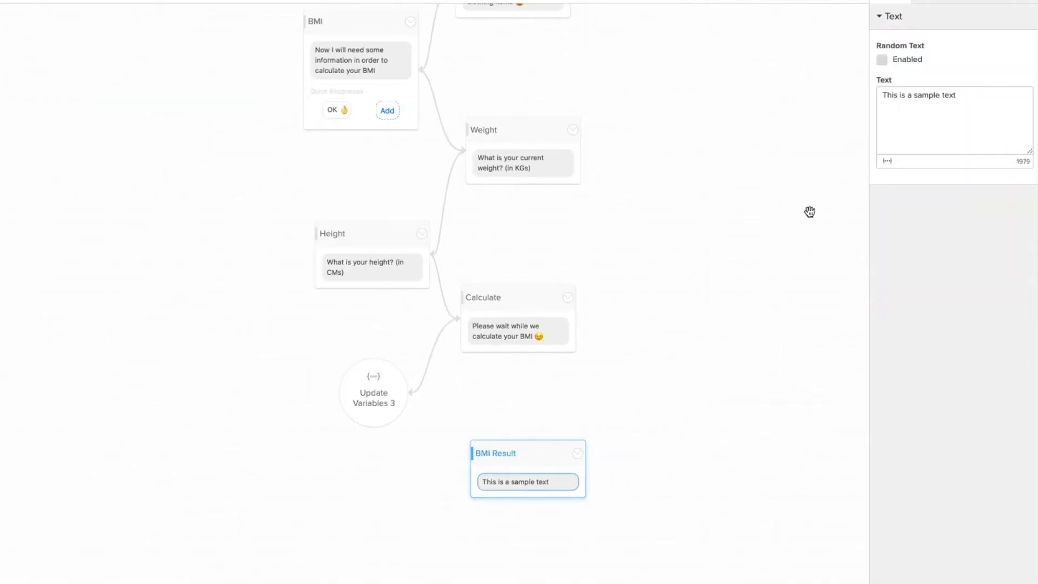
triple_click(926, 102)
type("Your BMI is:")
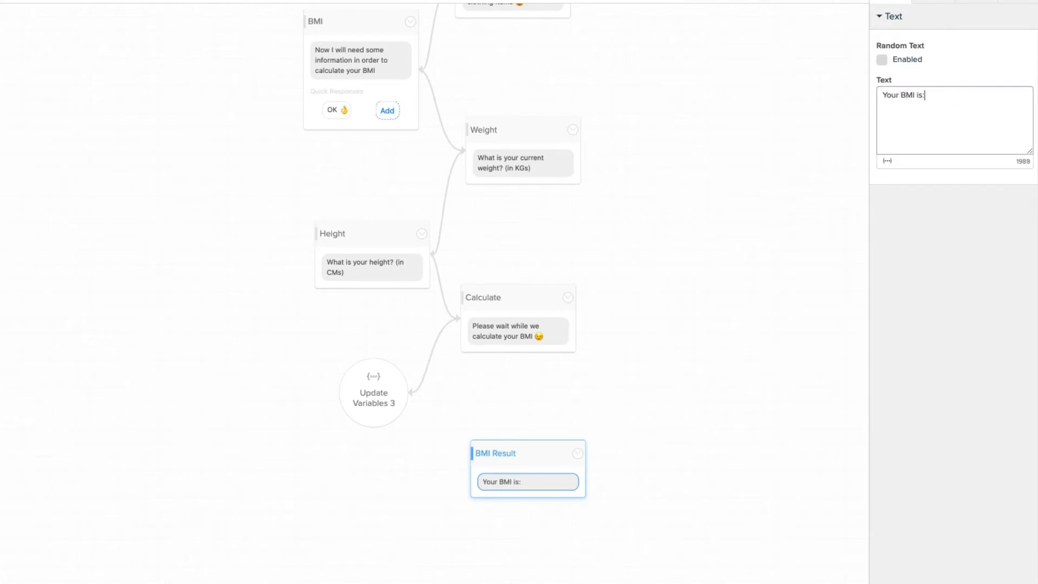
left_click(889, 163)
scroll(910, 278, "down", 4)
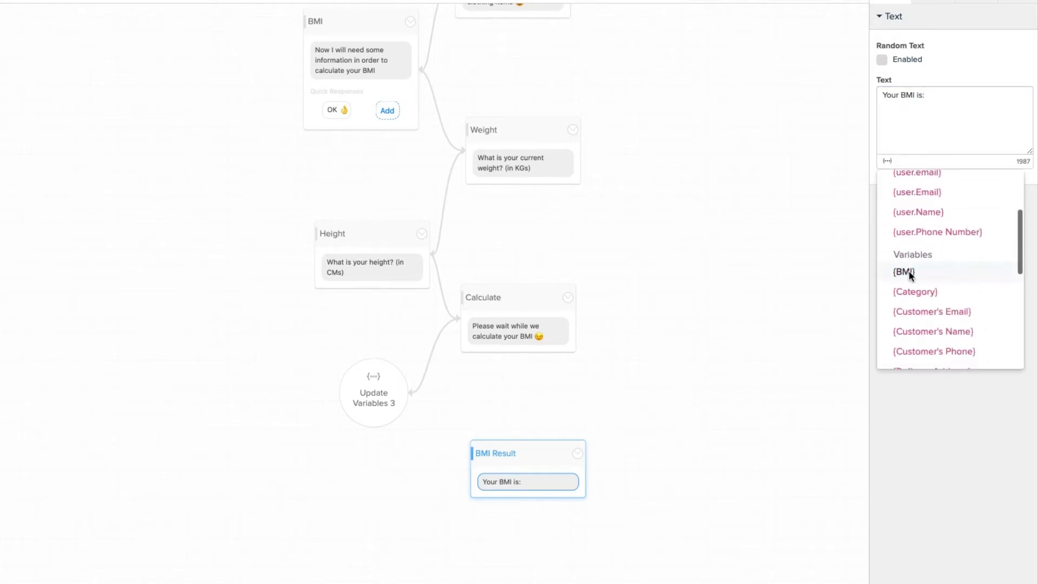
left_click(909, 272)
- Connect the Update Variables block to the BMI Result block
left_click(372, 393)
left_click_drag(375, 427, 481, 465)
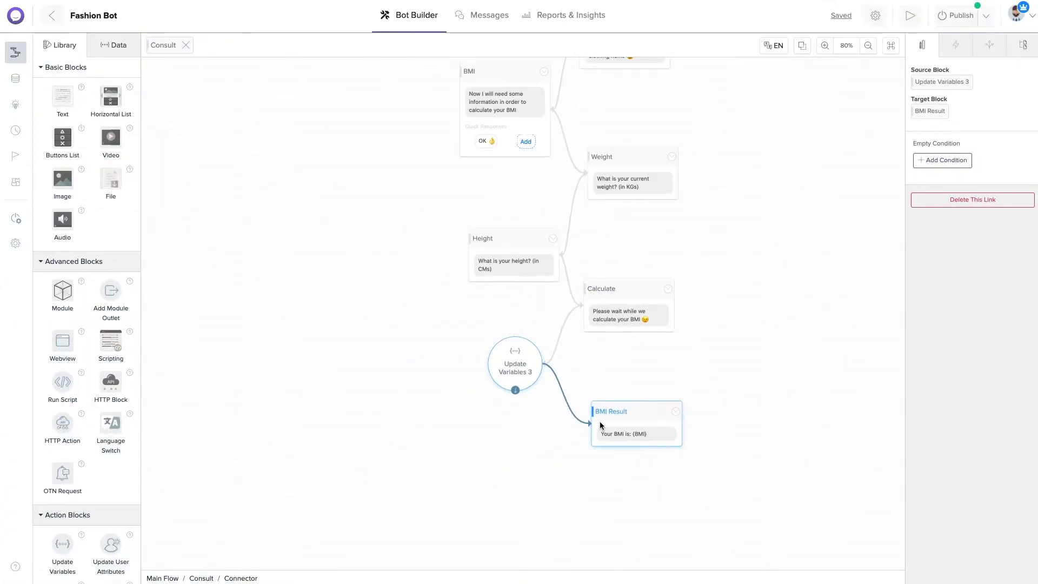
left_click(292, 371)
scroll(427, 390, "down", 4)
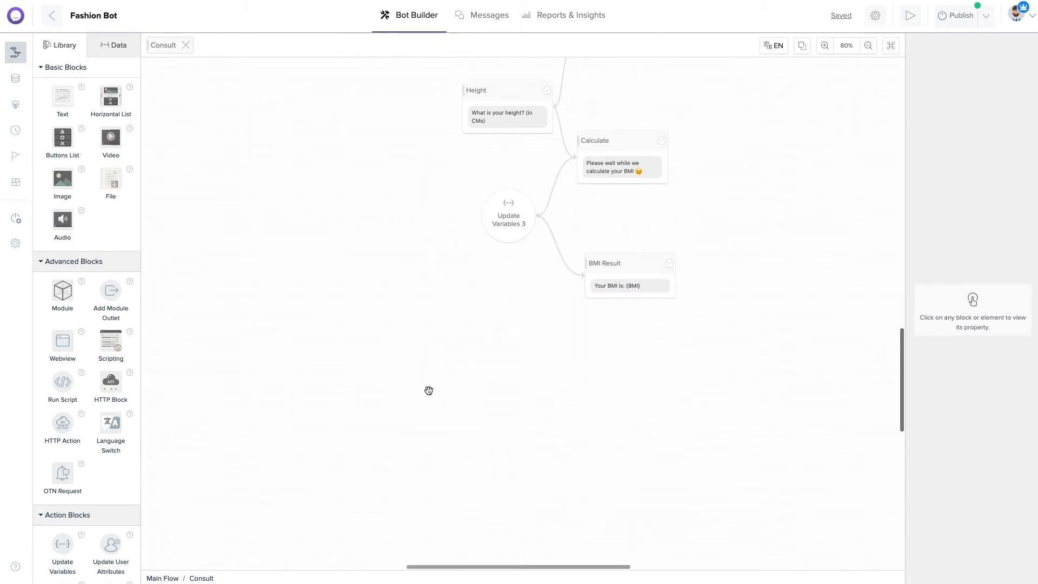
scroll(429, 391, "right", 3)
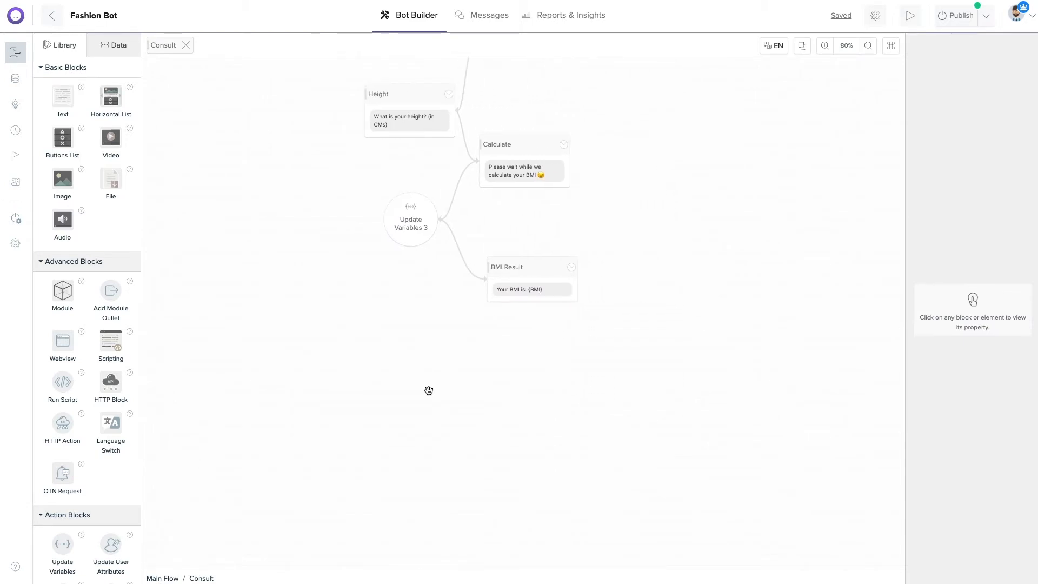
- Add a text block named Normal Weight with the message "According to the provided info you are considered in "Normal weight" category."
left_click_drag(63, 97, 665, 166)
left_click(922, 70)
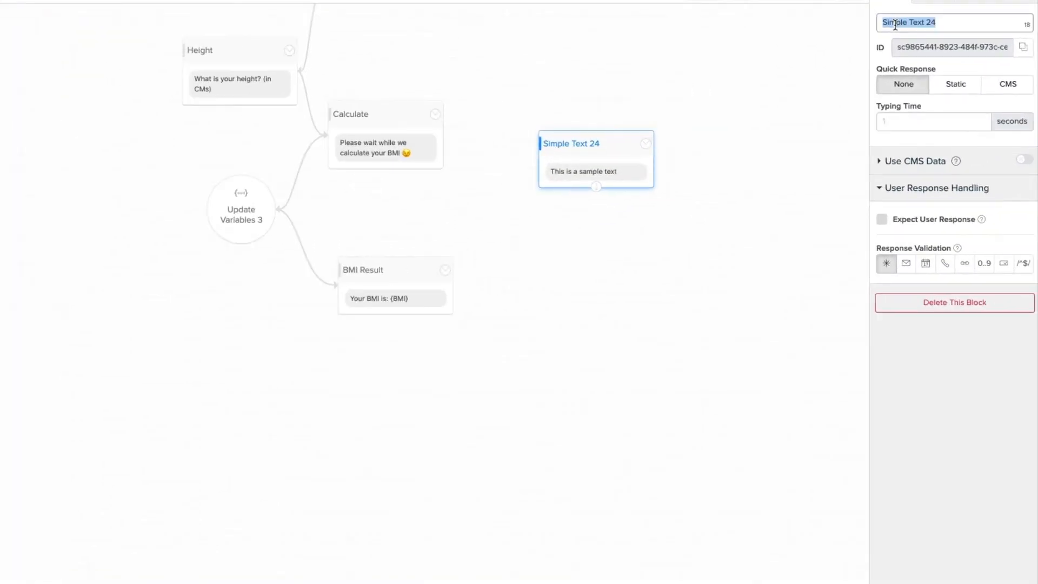
type("Normal Weight")
left_click(574, 171)
triple_click(903, 108)
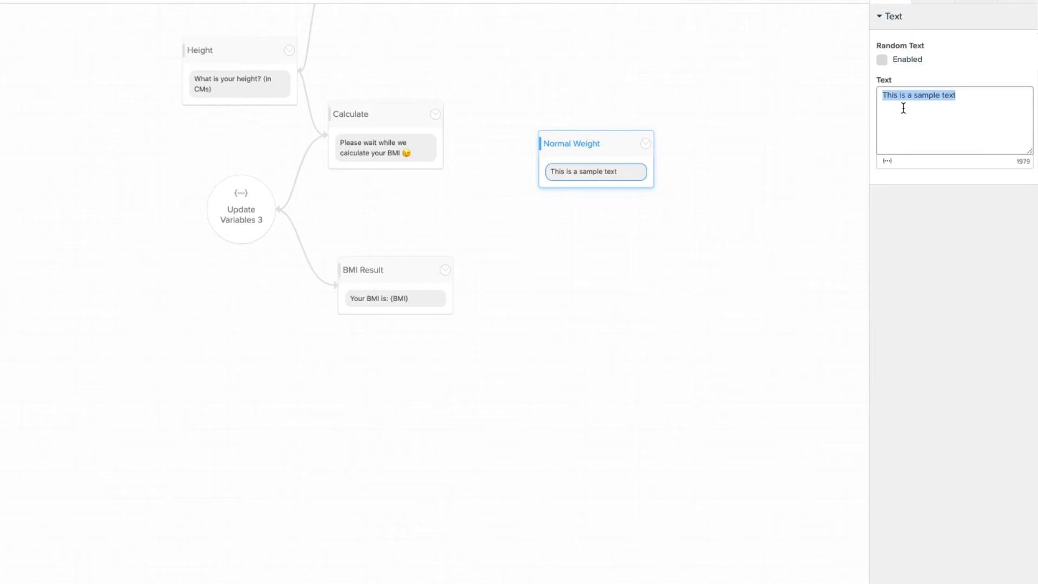
type("According to the provided info you are considered in \"Normal weight\" category.")
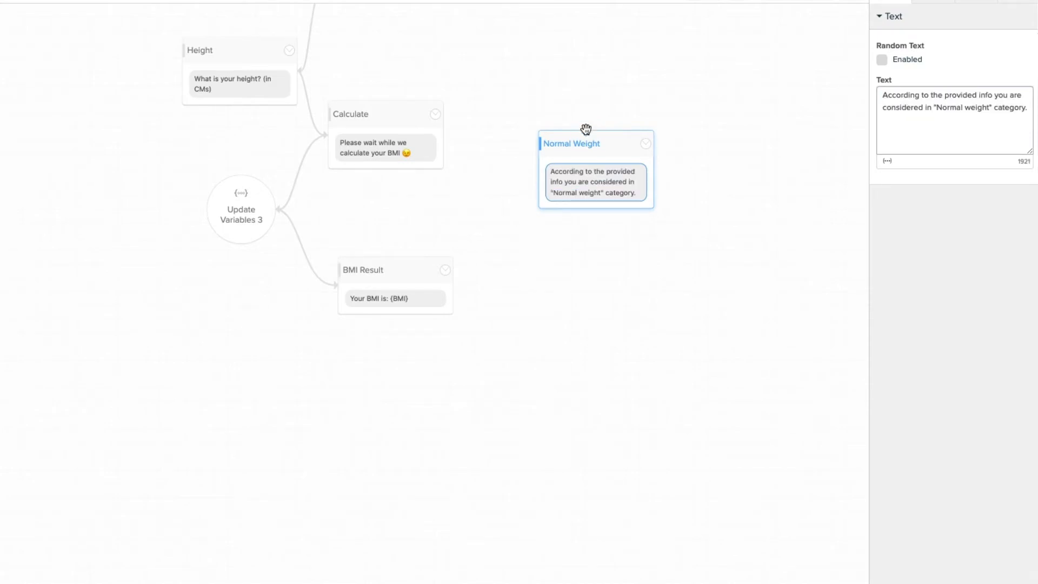
- Move the Normal Weight block level with the BMI Result block and connect BMI Result to it
left_click_drag(588, 153, 594, 262)
left_click(422, 274)
left_click_drag(396, 313, 582, 296)
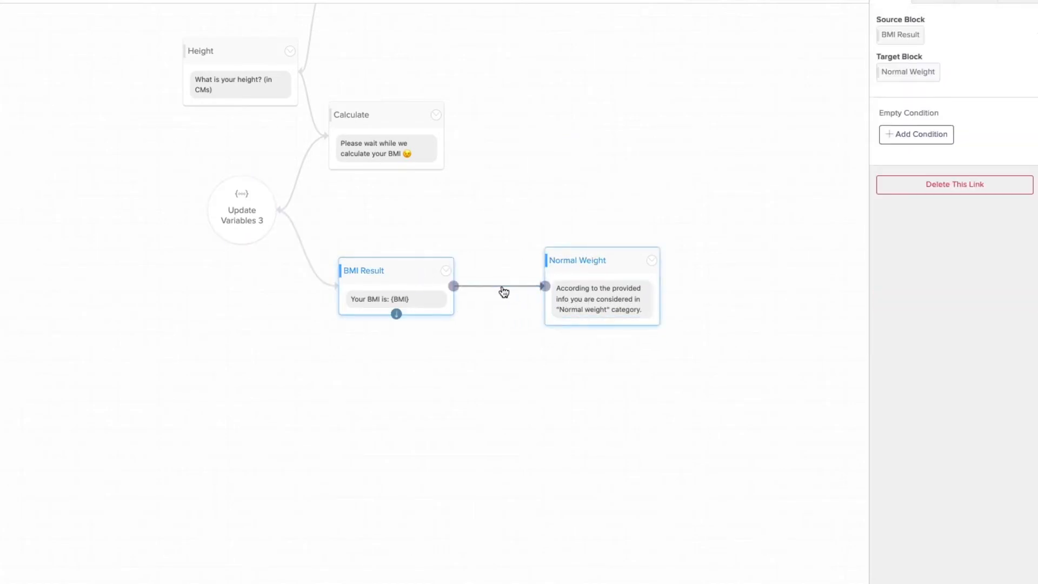
- Add a condition to the link from BMI Result to Normal Weight: when {BMI} is greater than 18.5
left_click(922, 134)
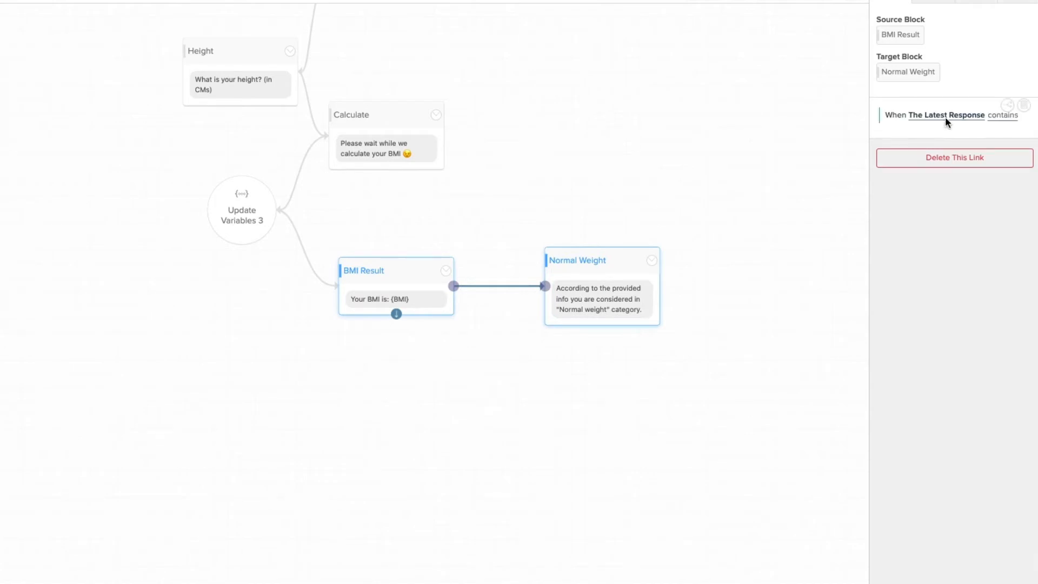
left_click(941, 116)
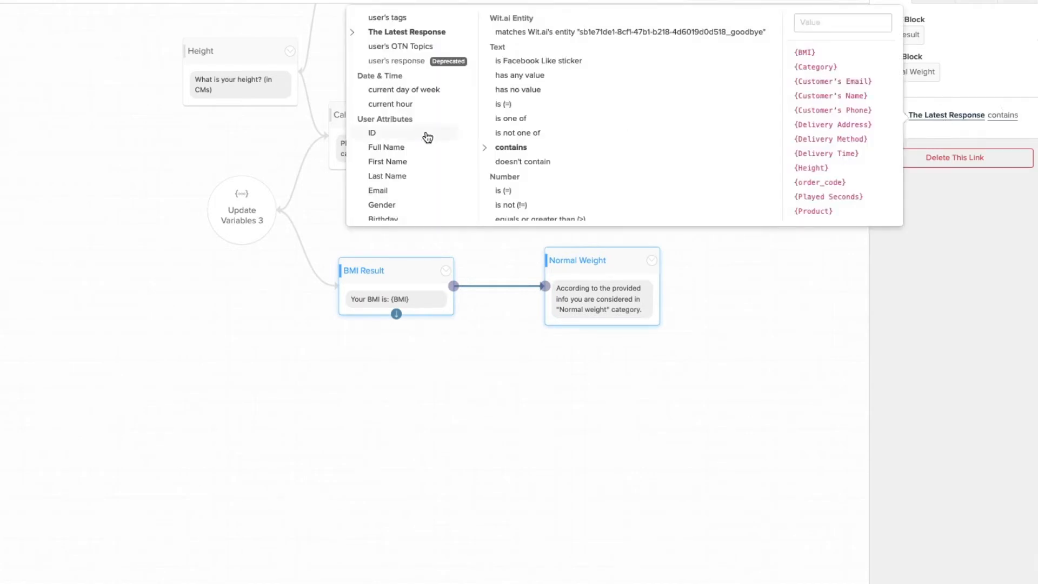
scroll(426, 136, "down", 10)
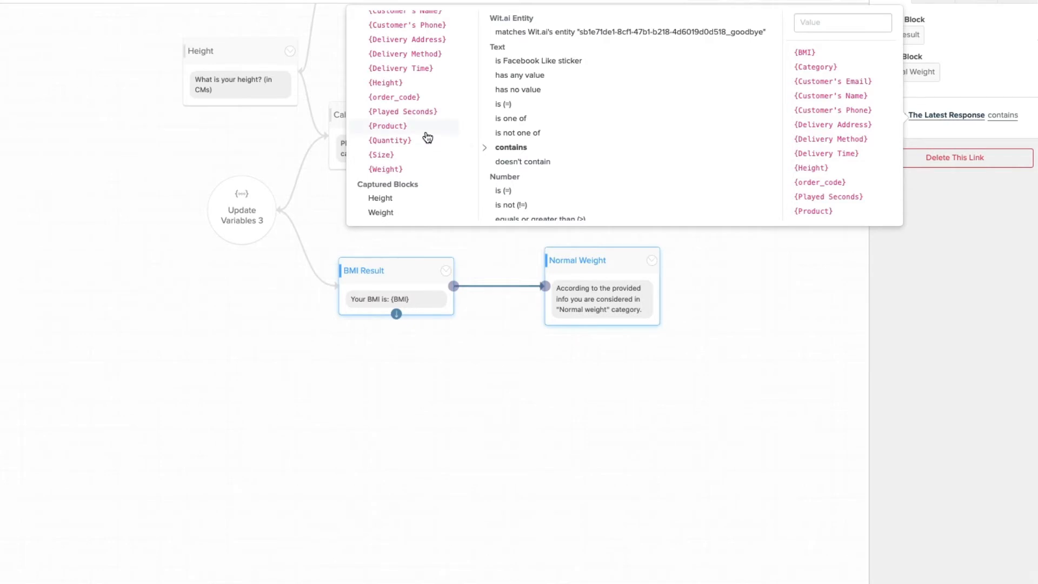
scroll(427, 136, "up", 5)
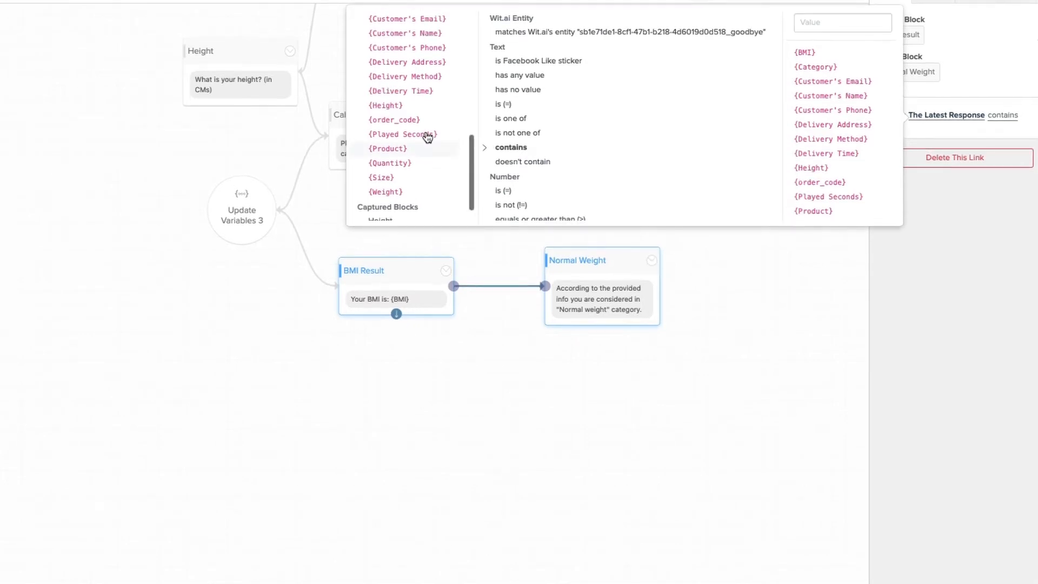
scroll(427, 136, "up", 1)
left_click(412, 121)
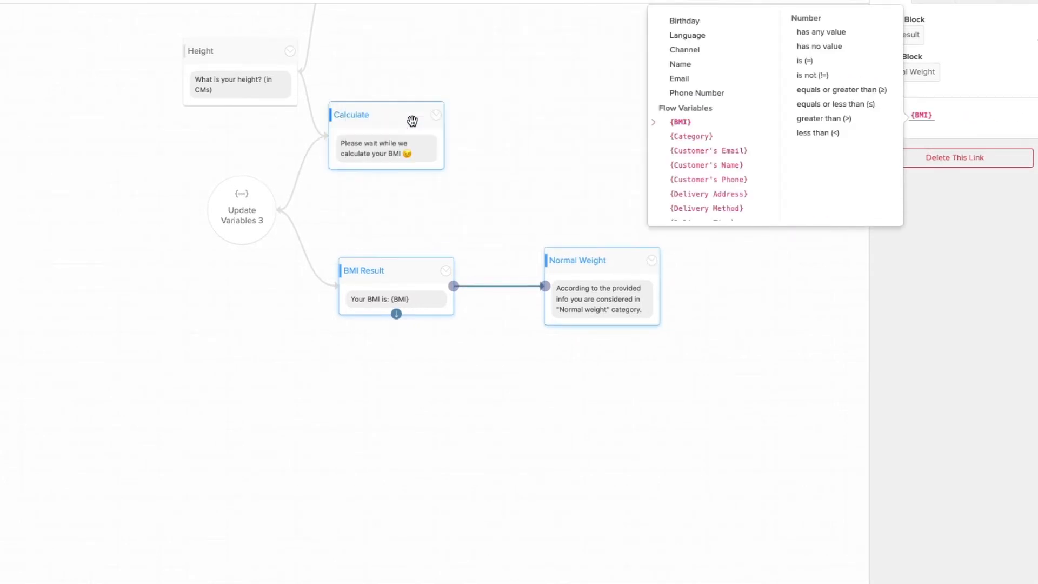
left_click(849, 119)
left_click(845, 24)
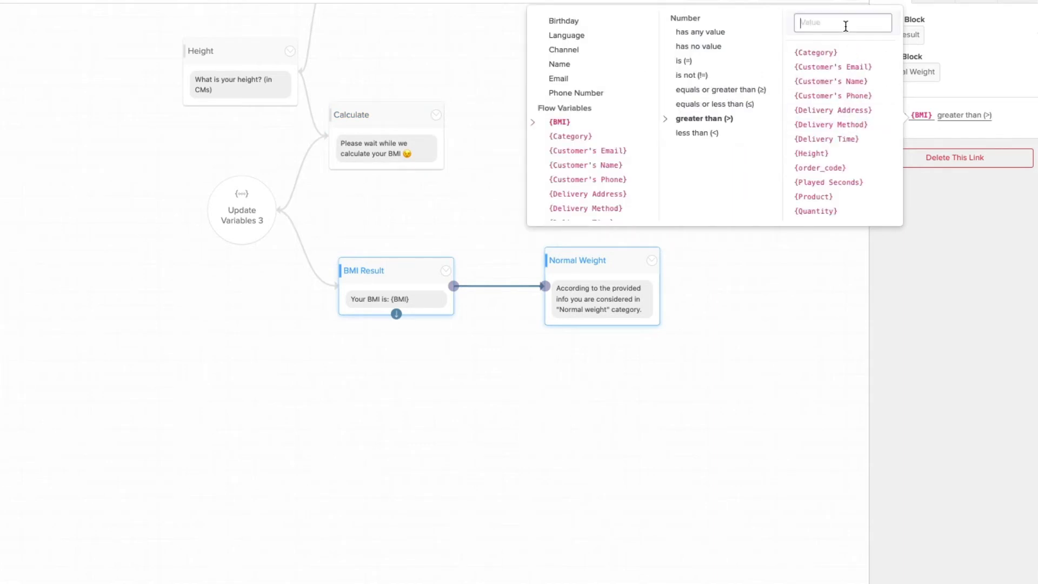
type("18.5")
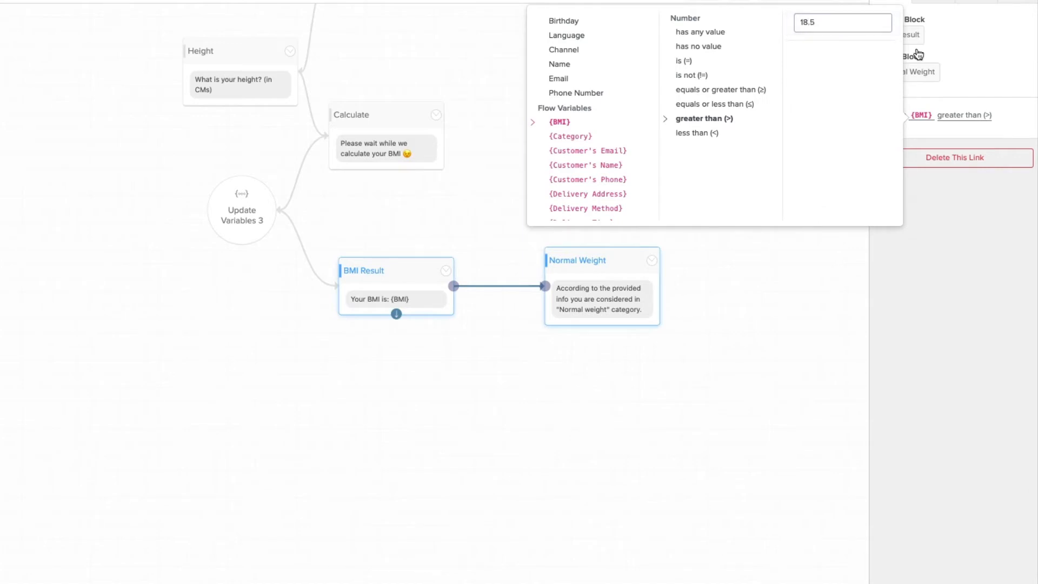
left_click(970, 92)
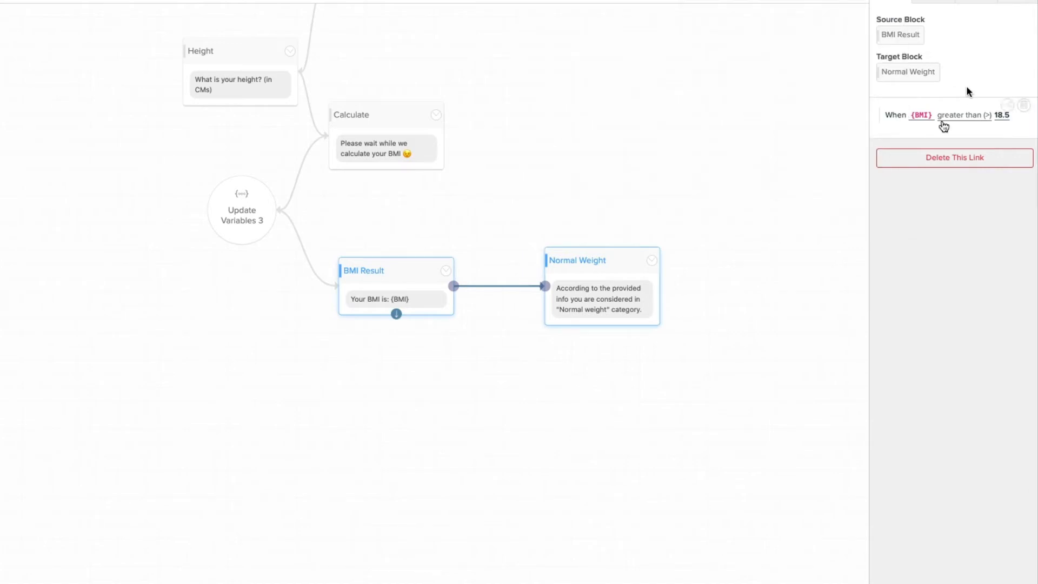
- Add a second condition to the BMI Result to Normal Weight link: when {BMI} is less than 24.9
left_click(1021, 105)
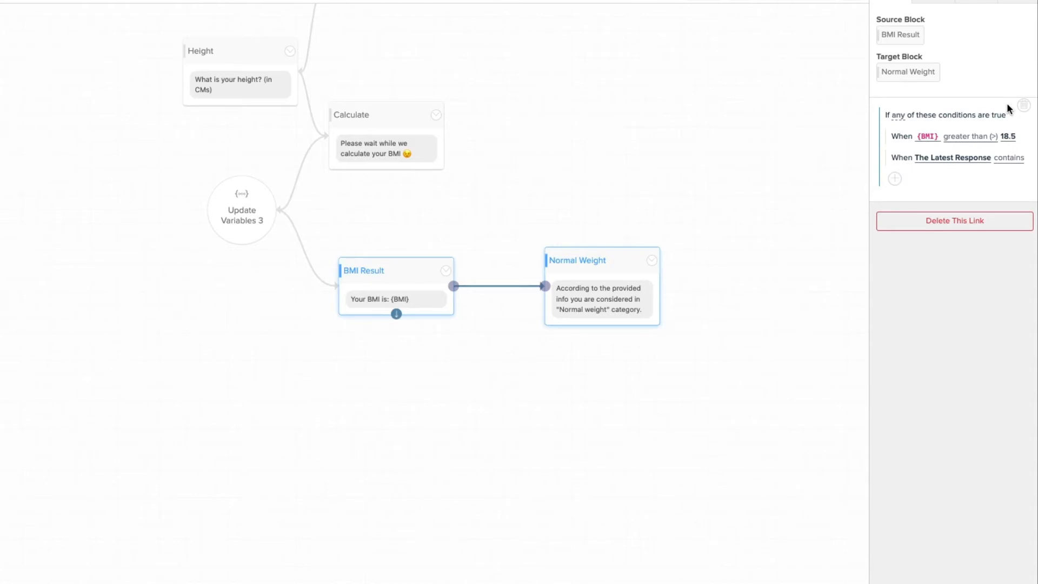
left_click(953, 160)
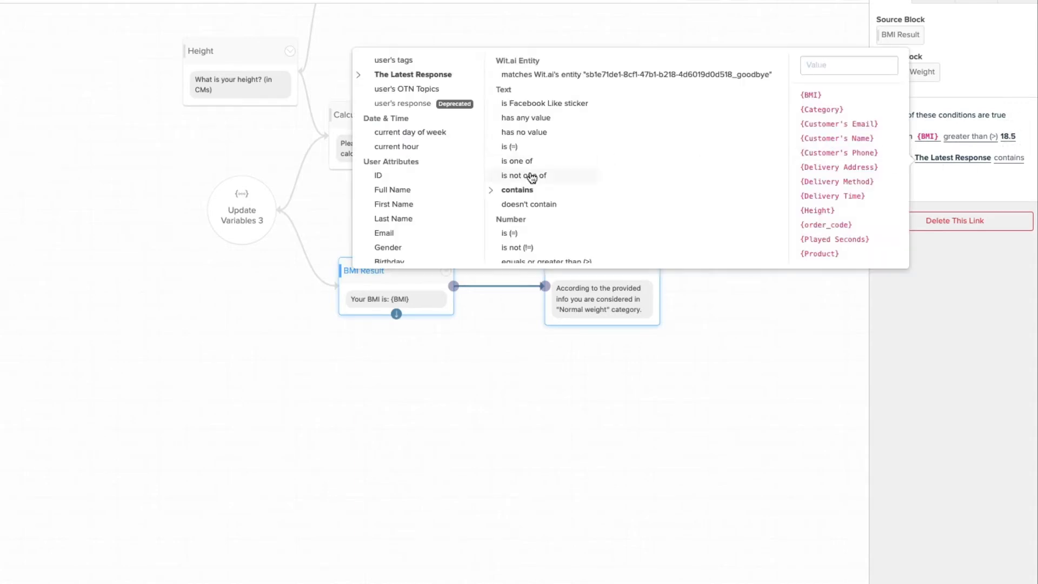
scroll(410, 192, "down", 6)
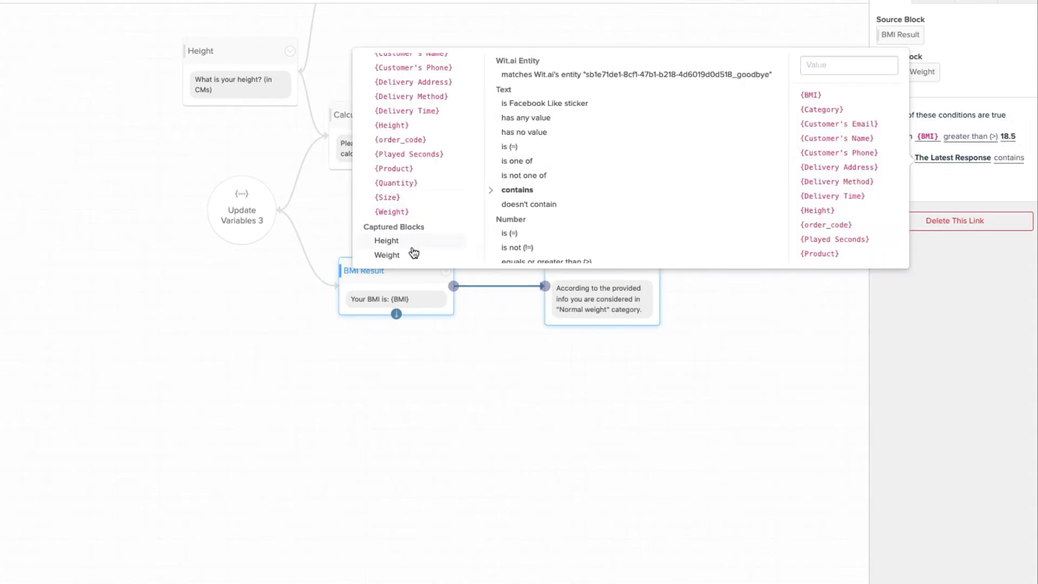
scroll(414, 252, "up", 3)
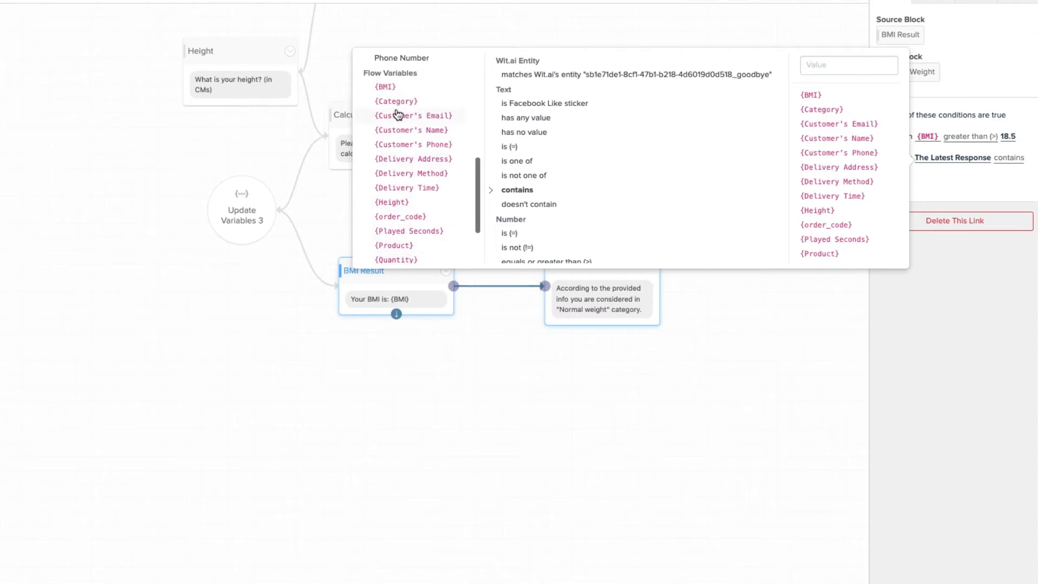
left_click(398, 87)
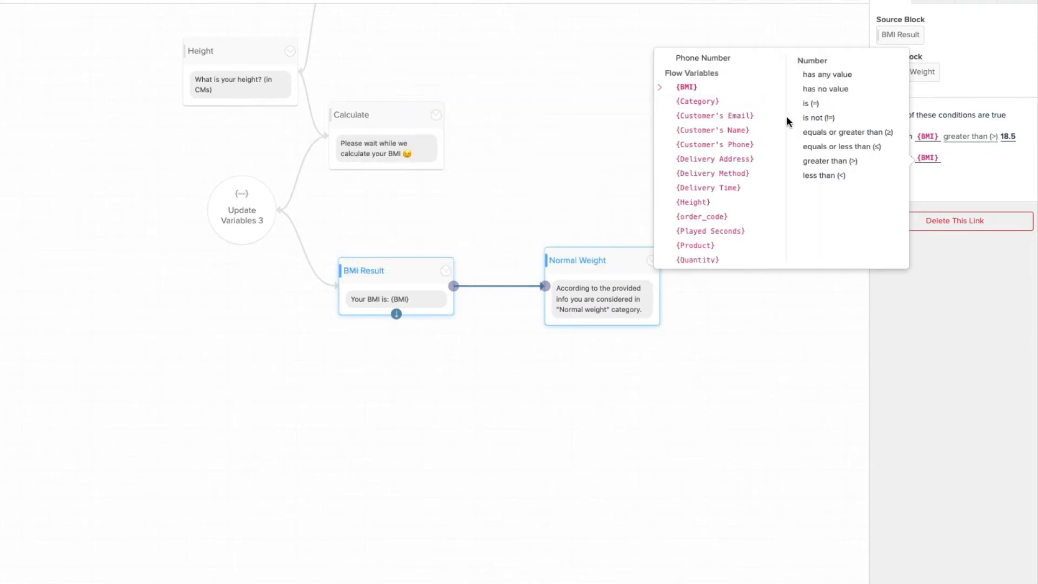
left_click(826, 175)
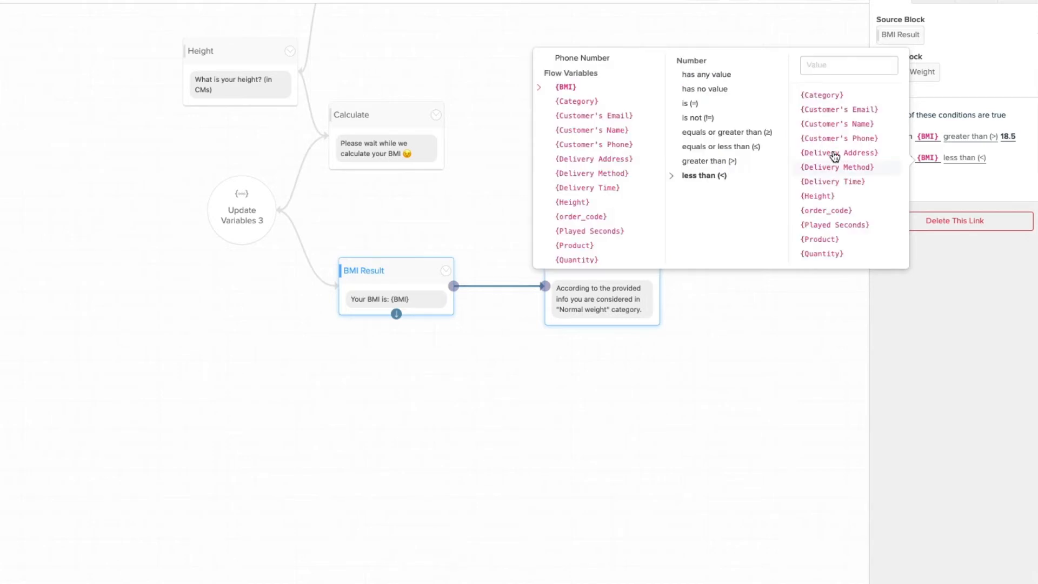
left_click(841, 64)
type("2")
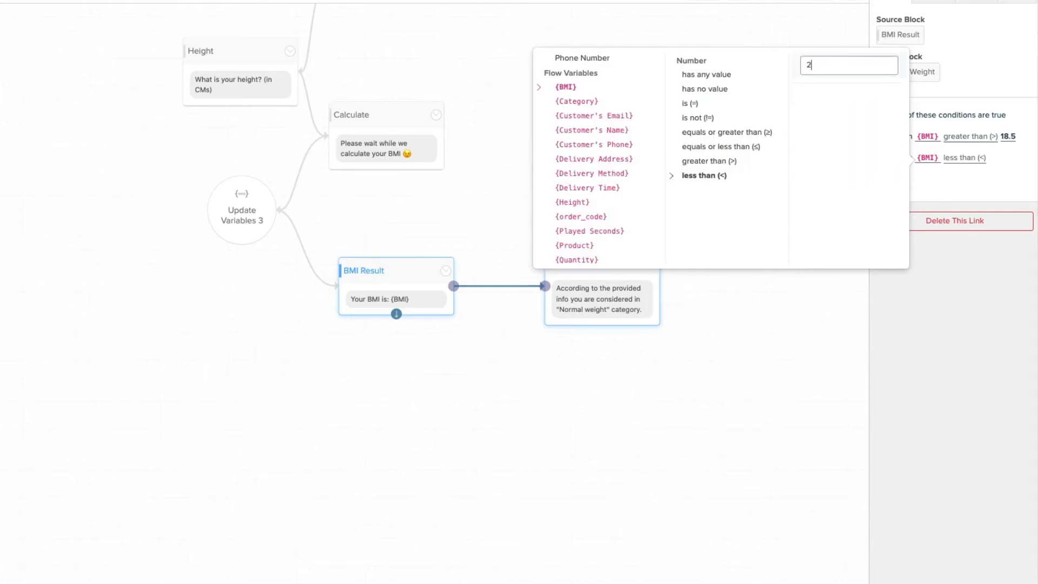
type("4.9")
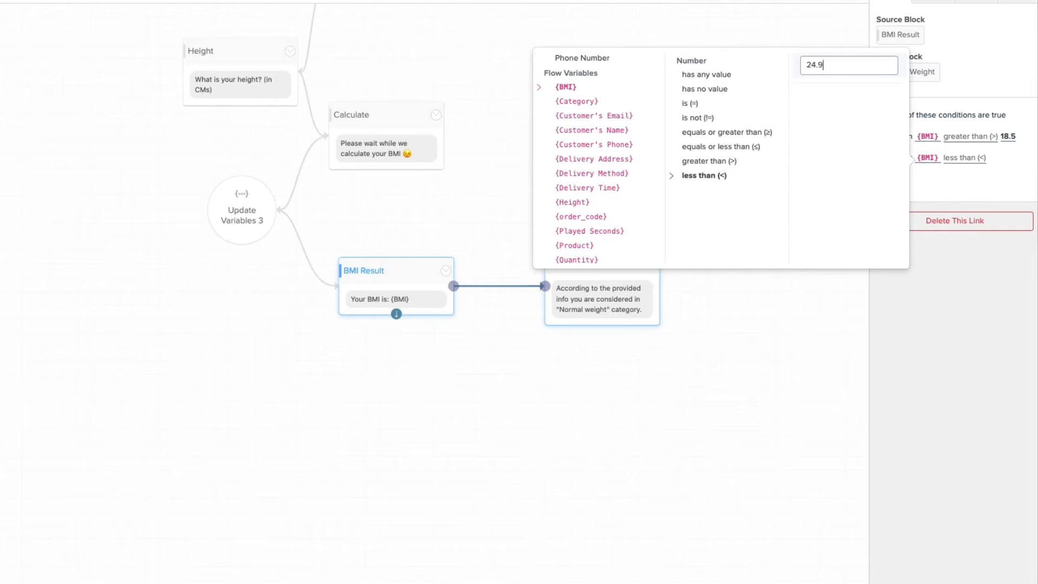
left_click(710, 309)
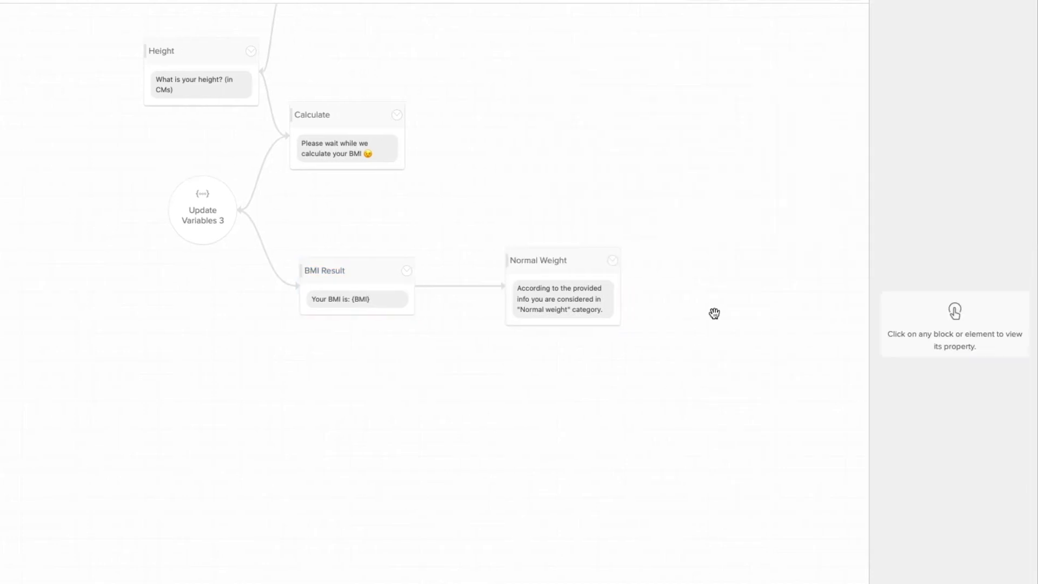
- Add a text block named Recommend size with the message "You may choose size M or size L" and connect the Normal Weight block to it
left_click_drag(62, 100, 745, 261)
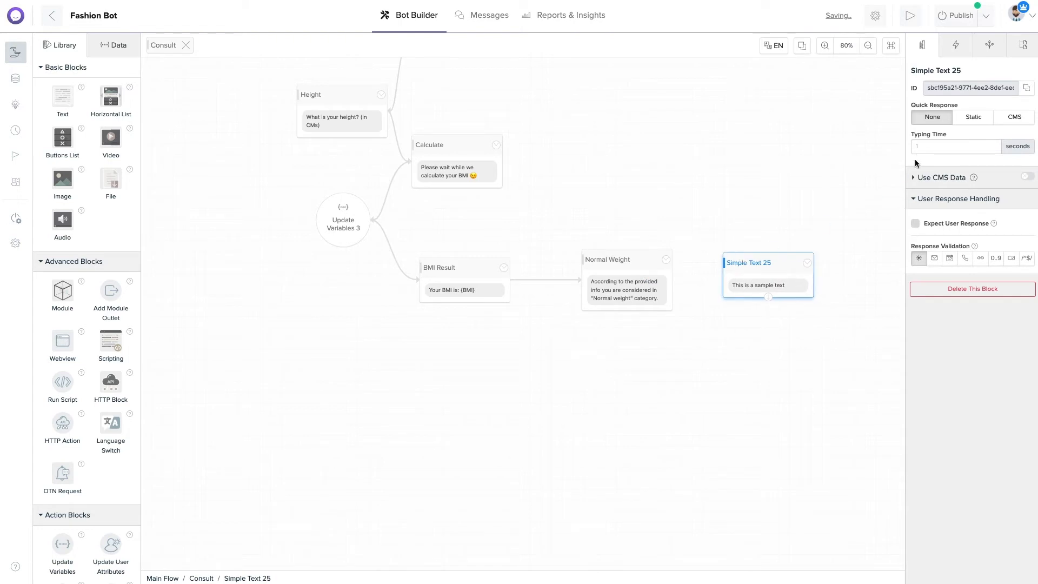
double_click(930, 71)
type("Recommend size")
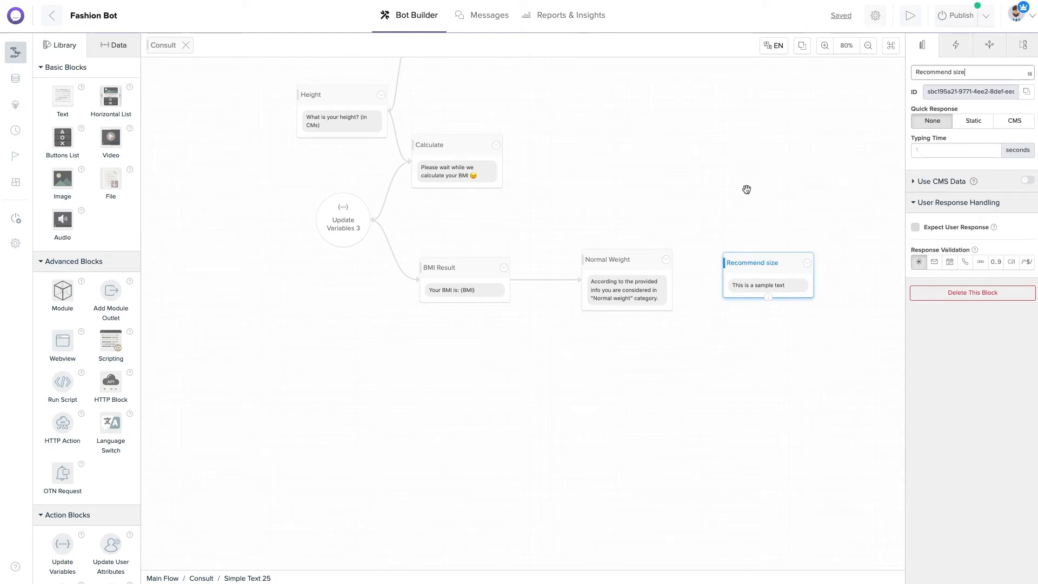
left_click(760, 285)
left_click(997, 130)
key("ctrl+a")
type("You may choose size M or size L")
left_click(637, 294)
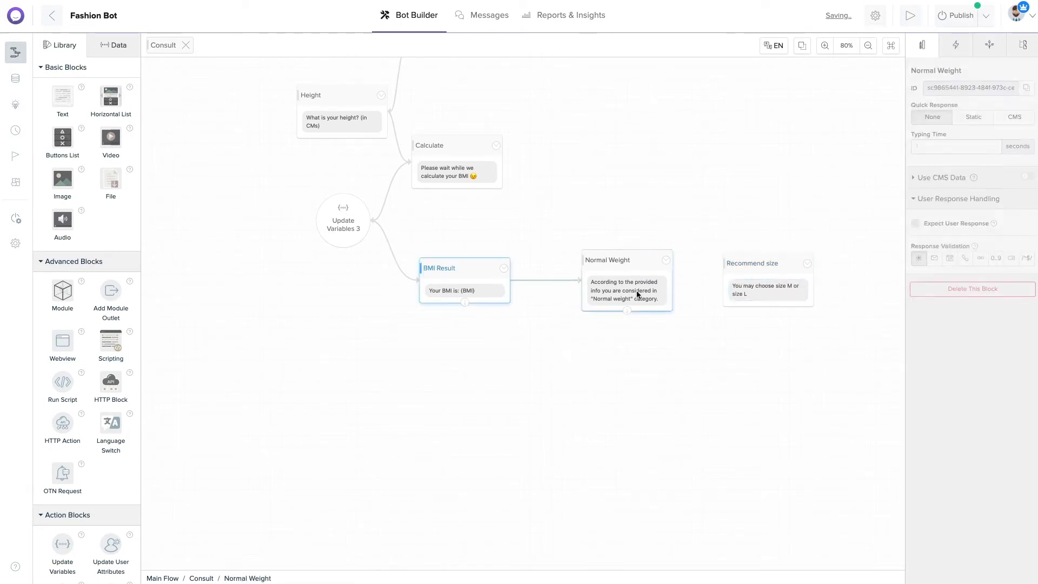
left_click_drag(627, 310, 742, 293)
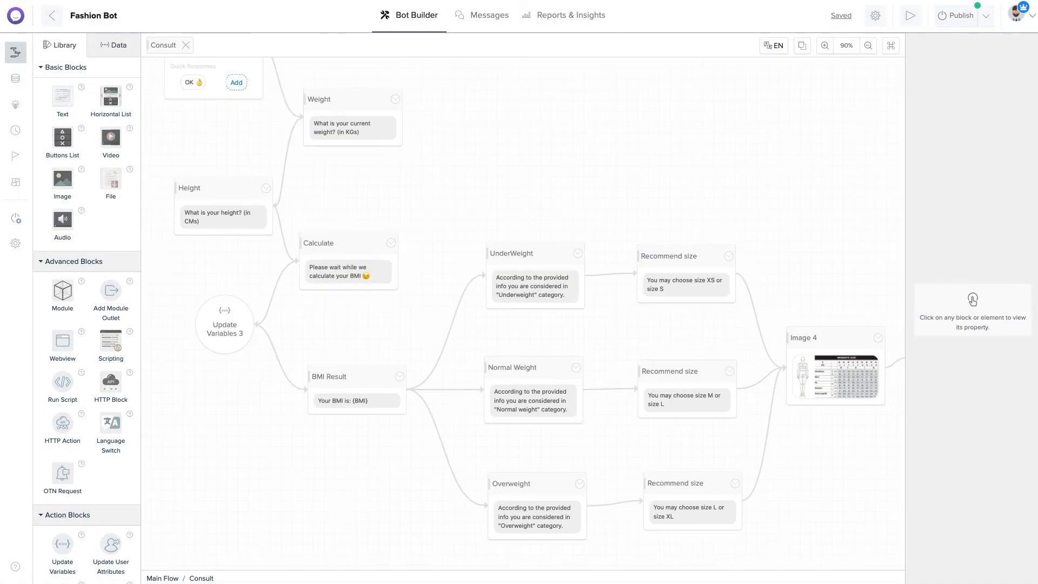
- Test the flow from the Consult block in the bot preview, answering 52 for the weight and 165 for the height
scroll(527, 388, "up", 4)
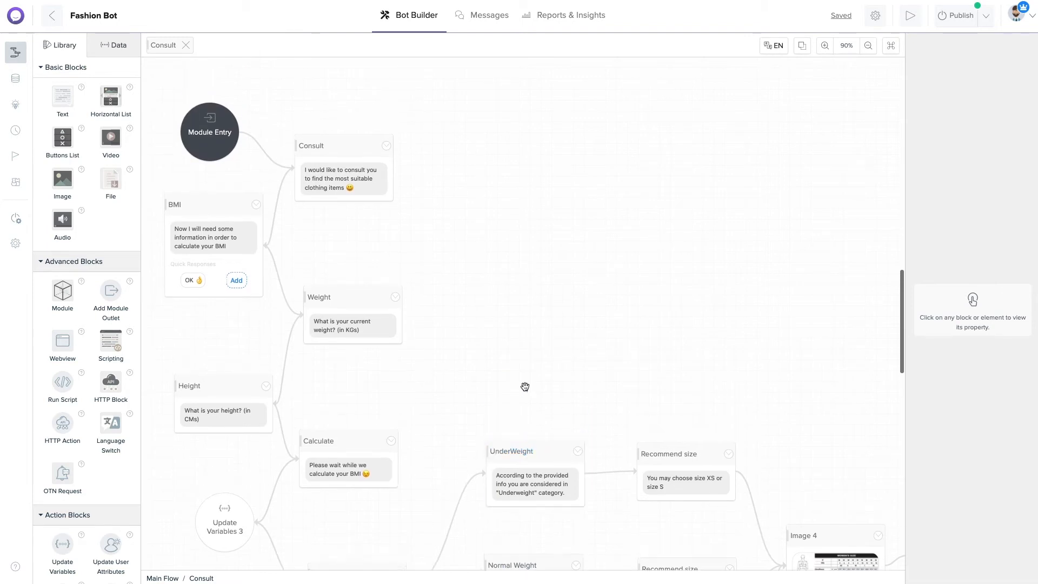
left_click(386, 145)
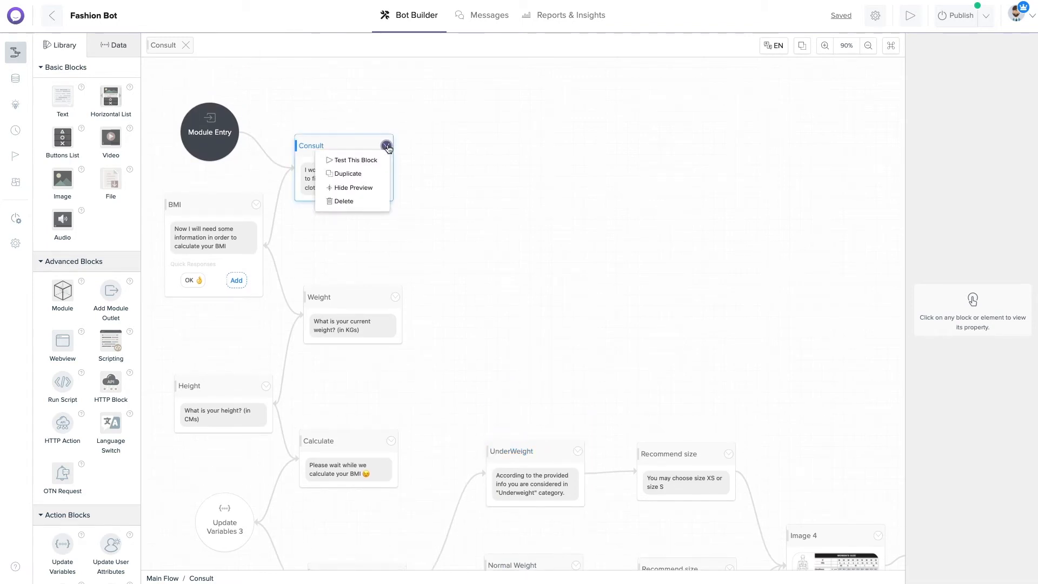
left_click(352, 160)
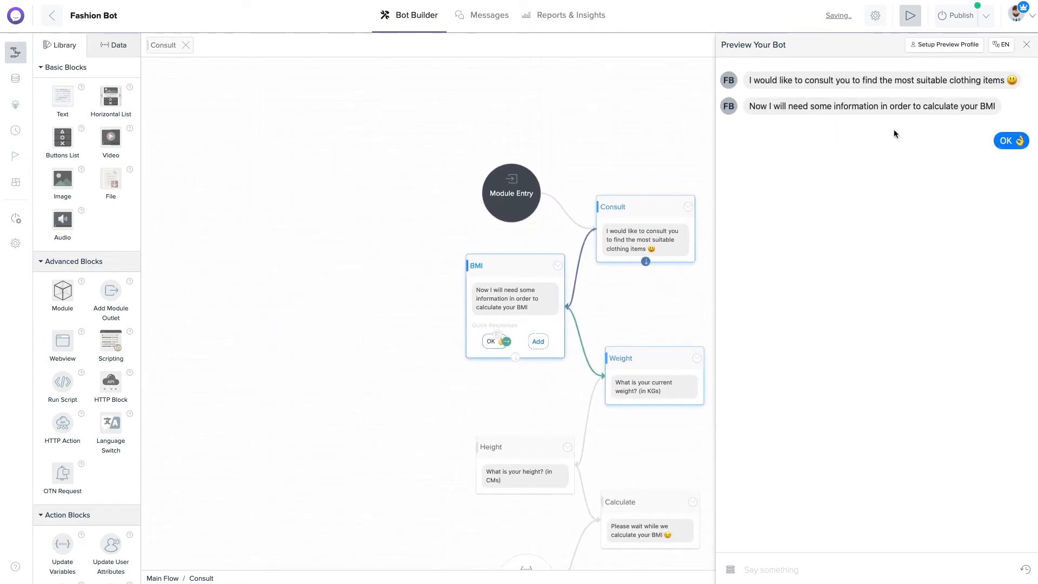
left_click(898, 564)
type("52")
key("Return")
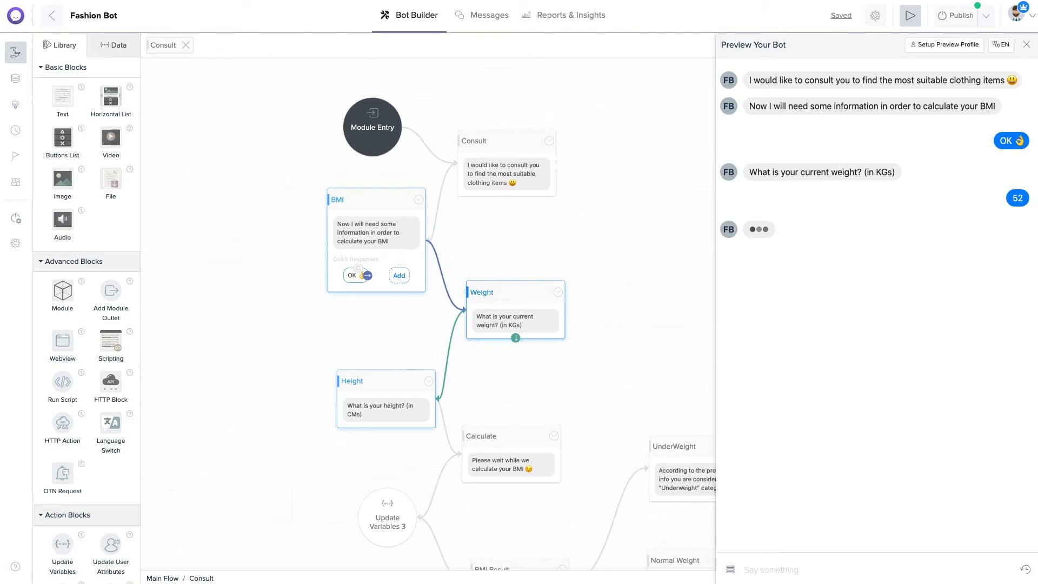
type("165")
key("Return")
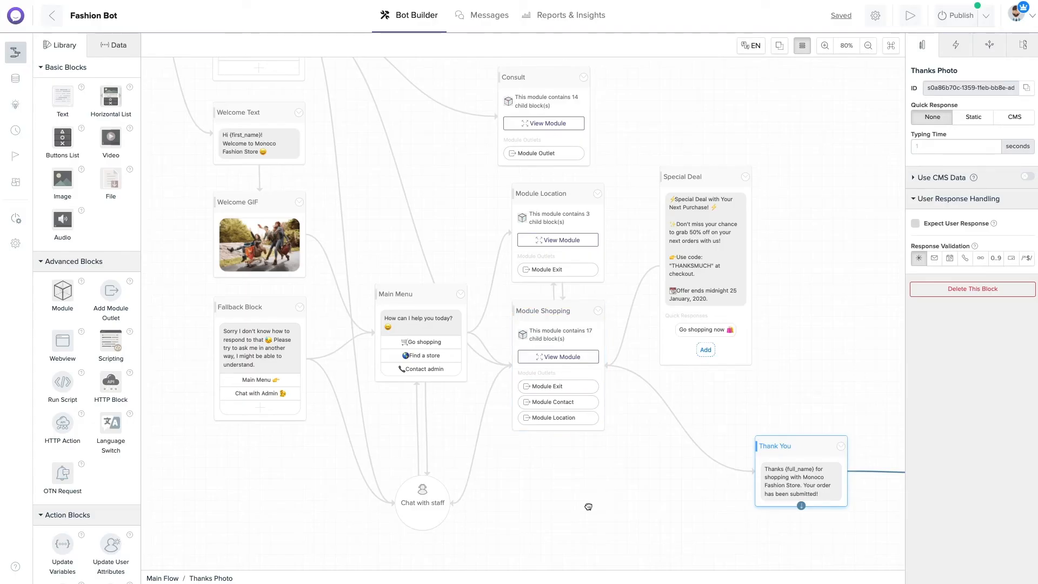
- Add a Scripting block below Module Shopping in the Main Flow and rename it Generate order code
left_click(588, 507)
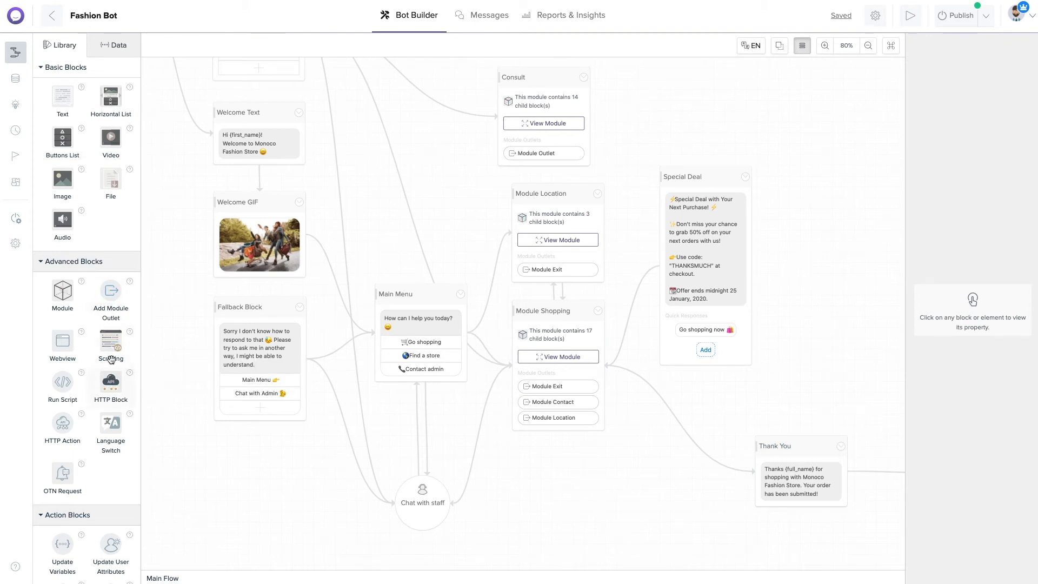
left_click_drag(110, 340, 534, 499)
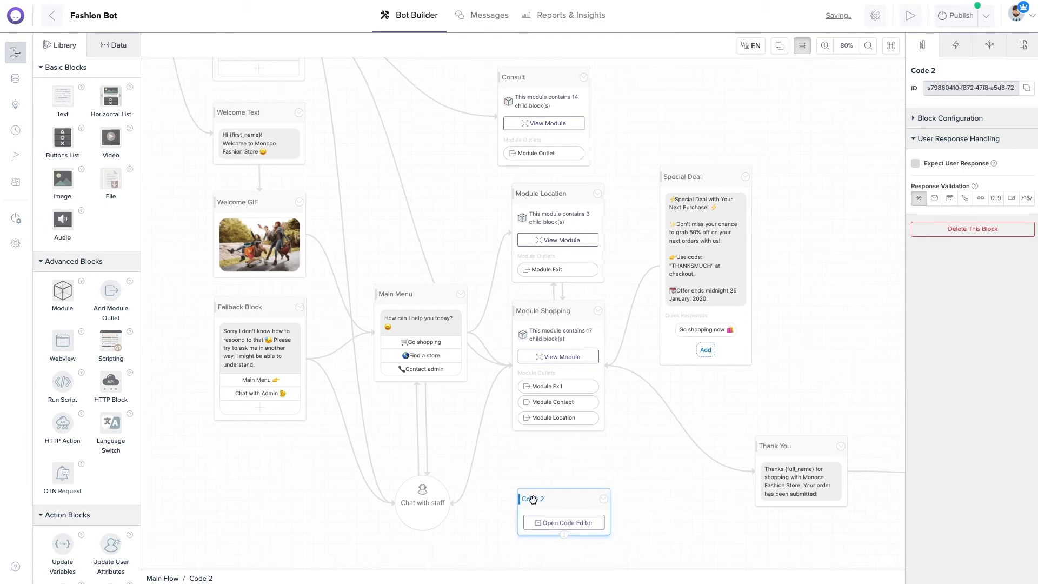
left_click(920, 71)
type("Ge")
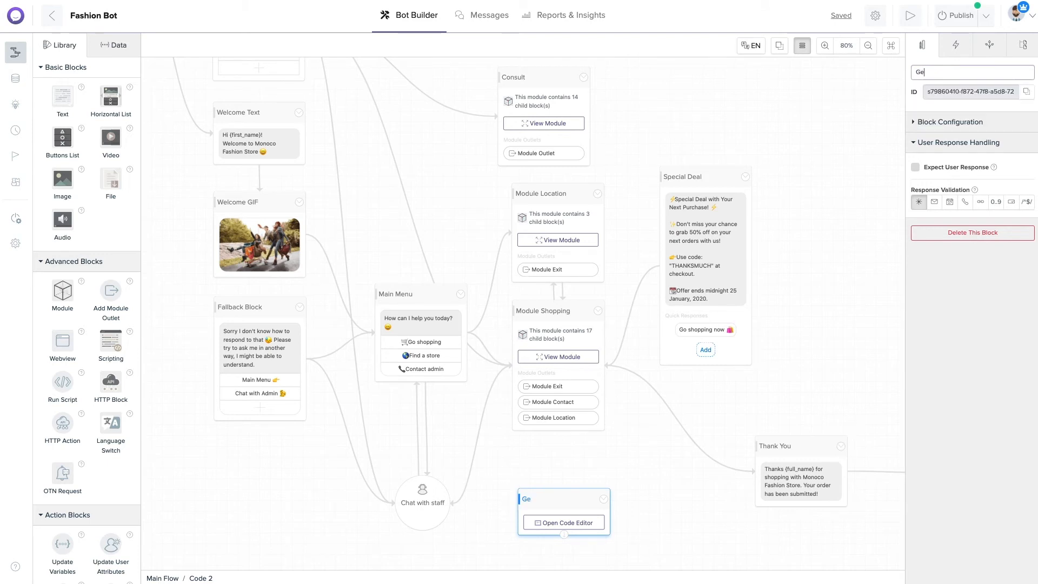
type("nerate order code")
left_click(640, 498)
- Create a Text variable named order_code and enter a sample order code as its initial value
left_click(114, 45)
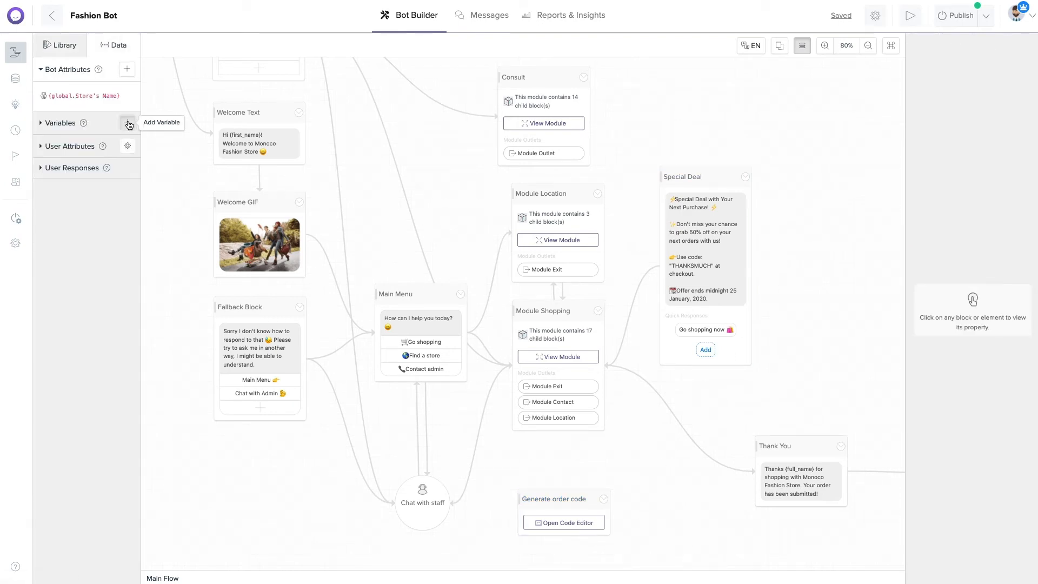
left_click(128, 122)
left_click(454, 222)
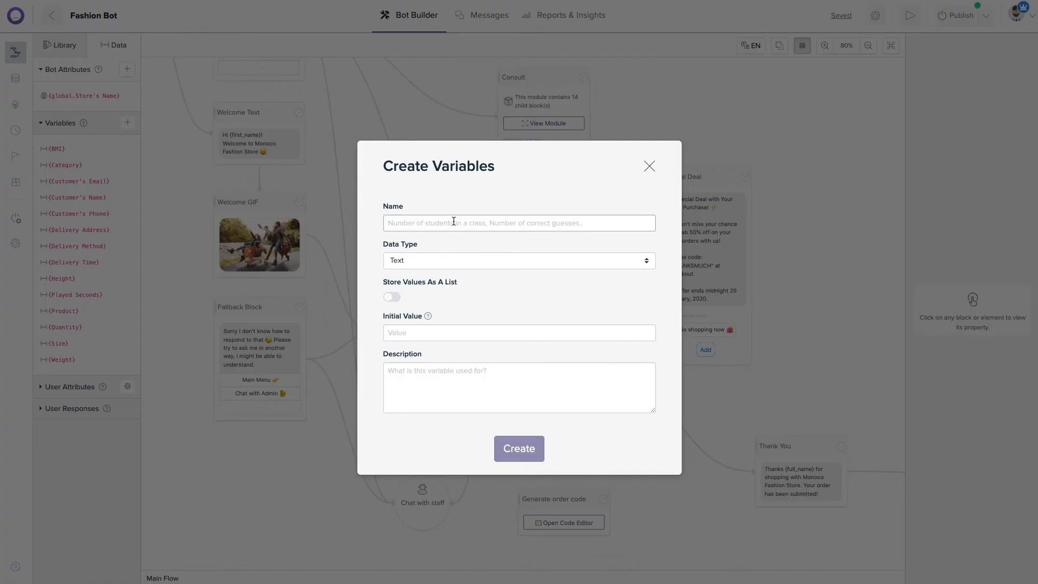
type("order_code")
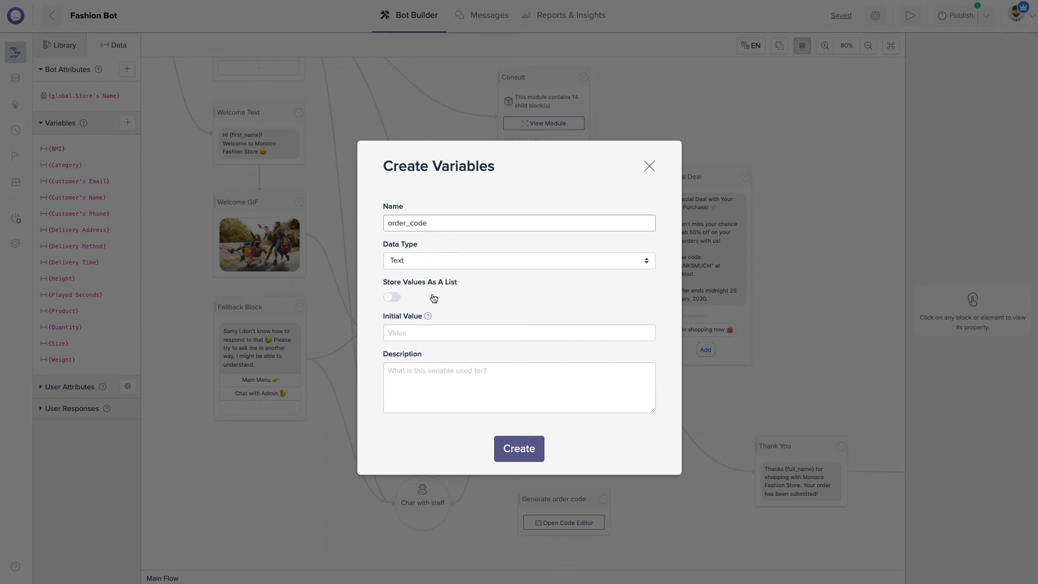
left_click(426, 328)
type("GS8790898")
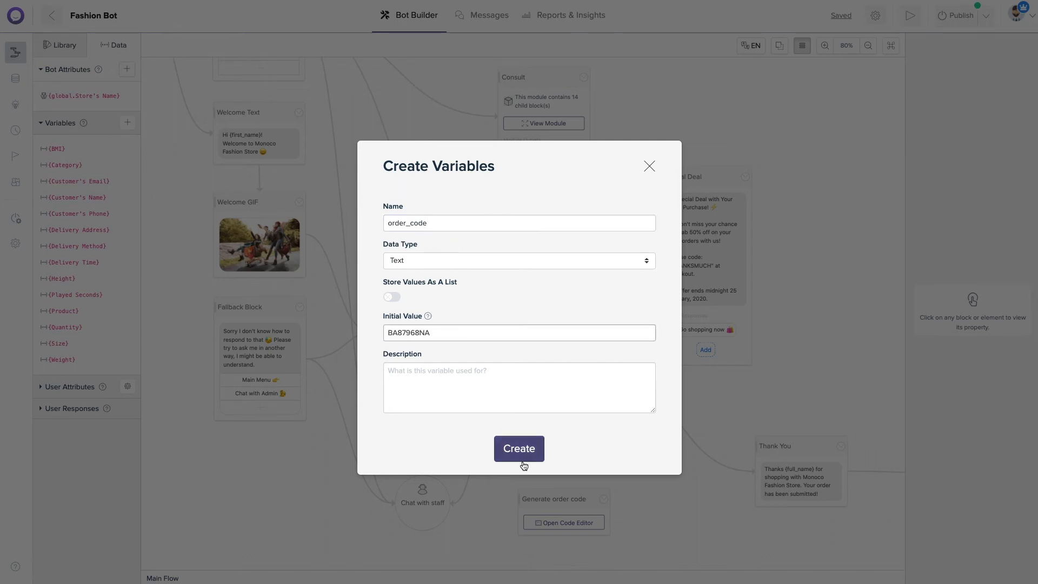
left_click(521, 453)
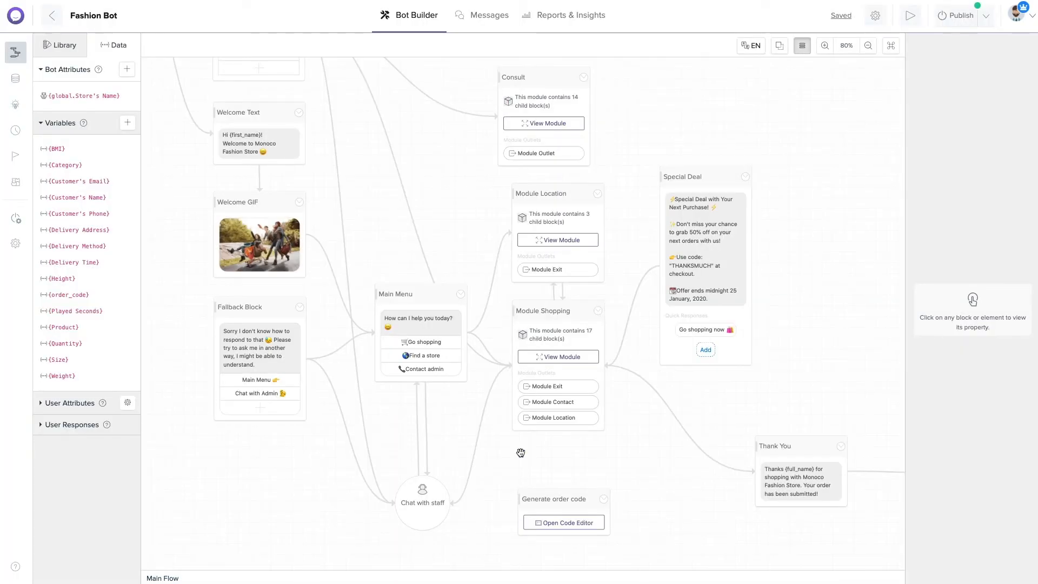
- Replace the Generate order code block's default script with the copied Google Sheets script that sets order_code, and save it
scroll(520, 453, "down", 1)
left_click(551, 467)
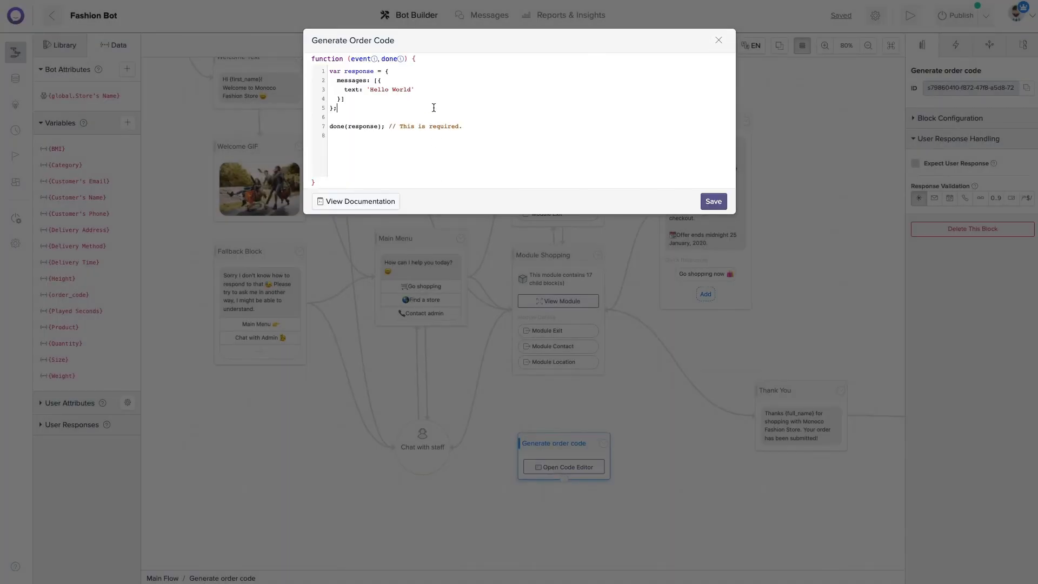
key("ctrl+a")
key("ctrl+v")
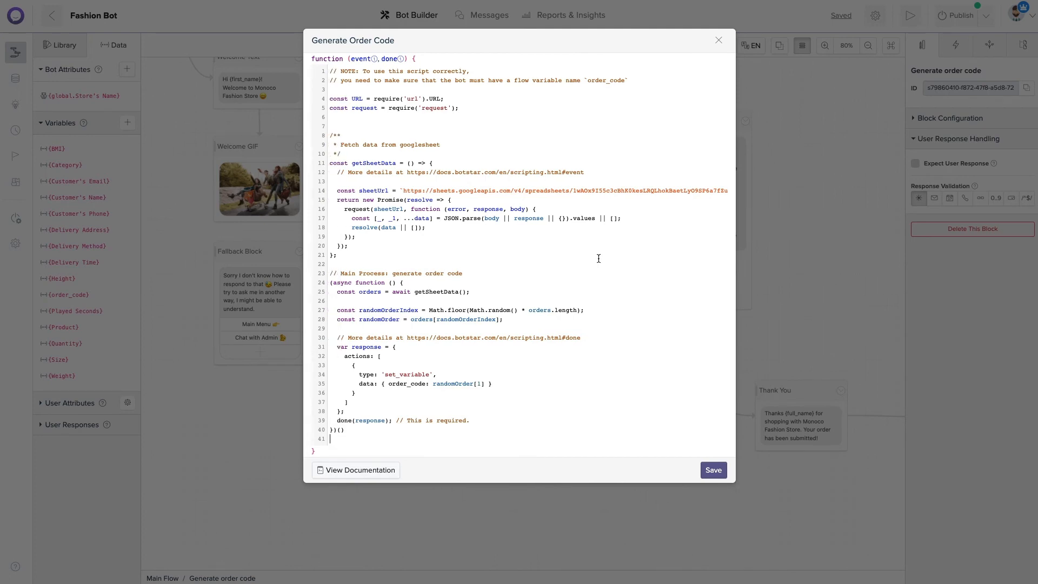
left_click(714, 470)
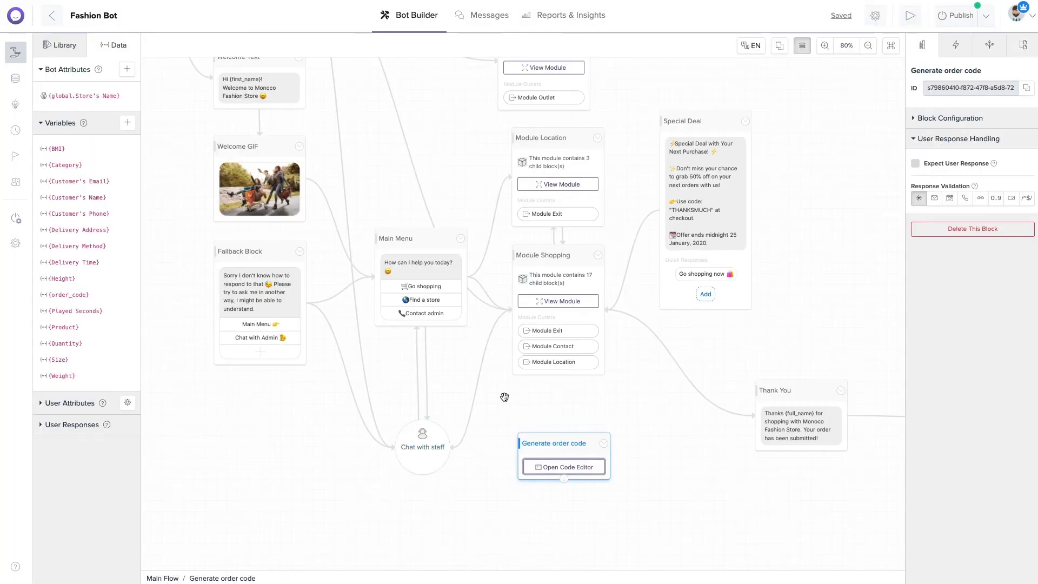
- Connect Module Shopping to the Generate order code block, and that block to the Thank You block
left_click(585, 327)
left_click_drag(590, 326, 581, 463)
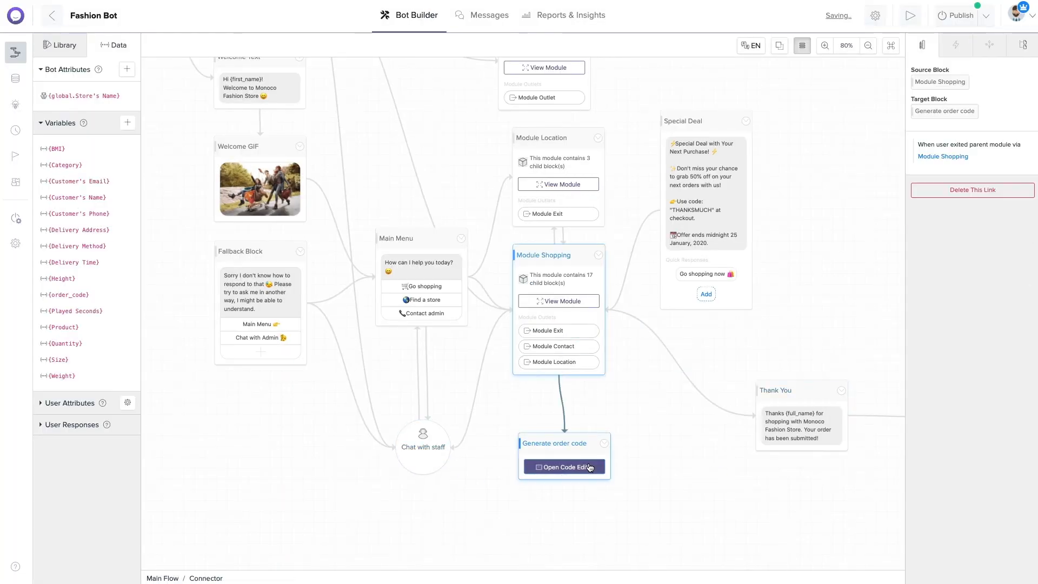
left_click(570, 441)
left_click_drag(597, 472, 773, 425)
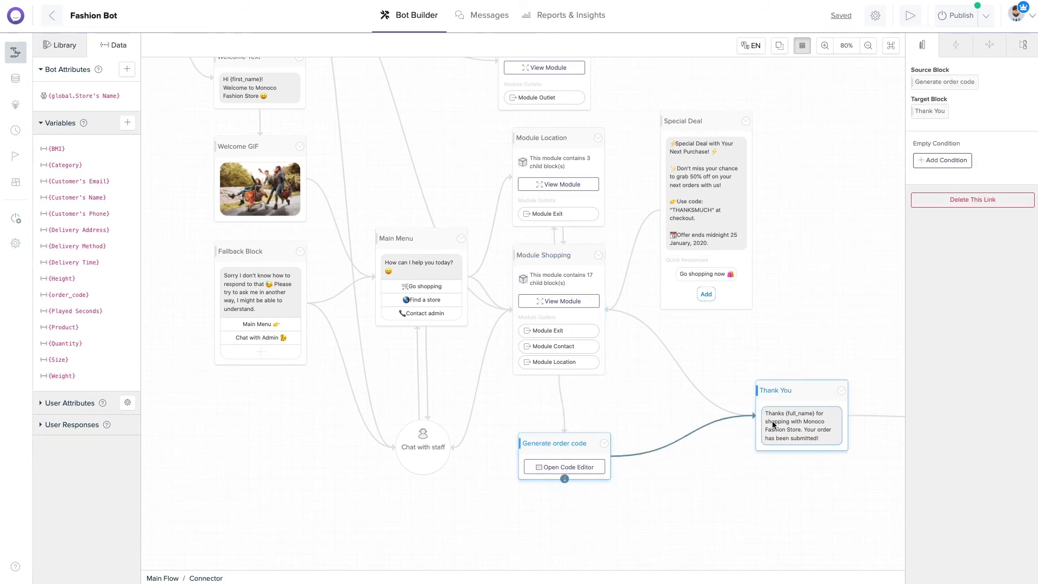
- Delete the link between the Thank You block and the Thanks Photo block
scroll(773, 425, "right", 4)
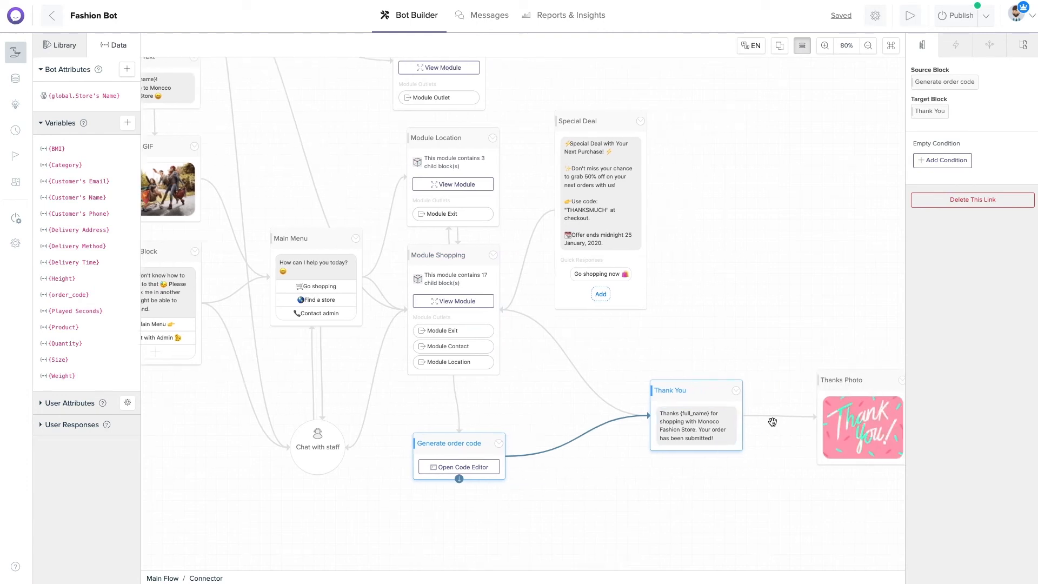
scroll(737, 422, "right", 2)
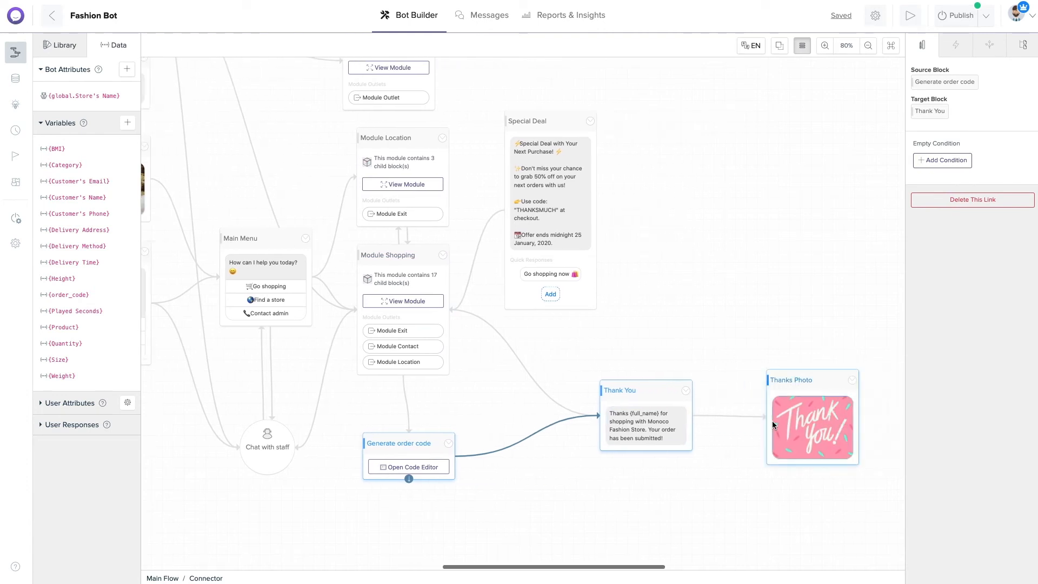
left_click(977, 200)
- Add a Text block below the Thank You and Thanks Photo blocks and rename it Tracking Order
left_click(70, 47)
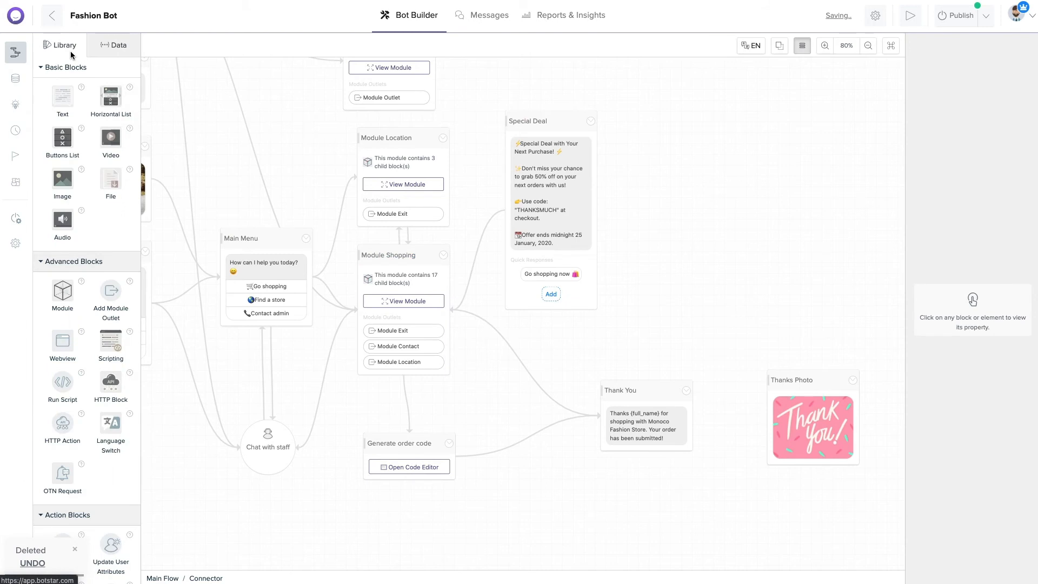
left_click_drag(63, 96, 735, 491)
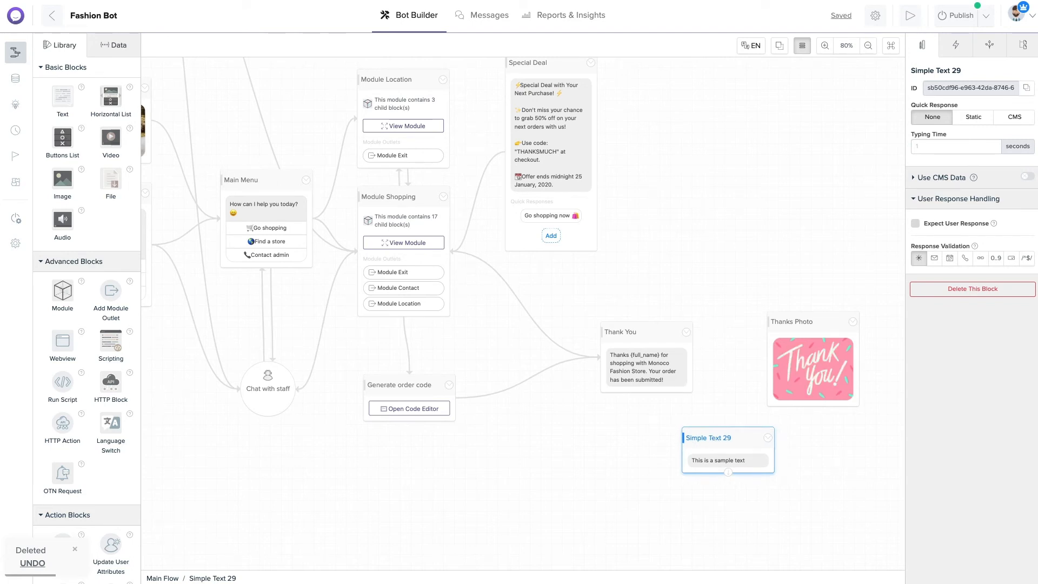
left_click(946, 69)
type("Tracking O")
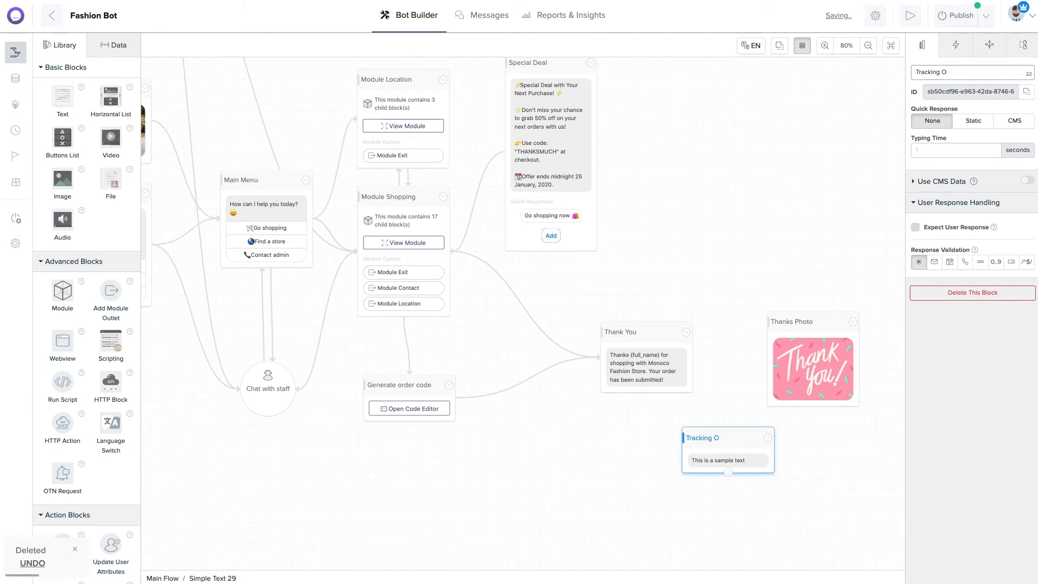
type("rder")
- Set the Tracking Order message to "Here's your tracking number: {order_code}. Our staff will contact you shortly 😉"
left_click(724, 460)
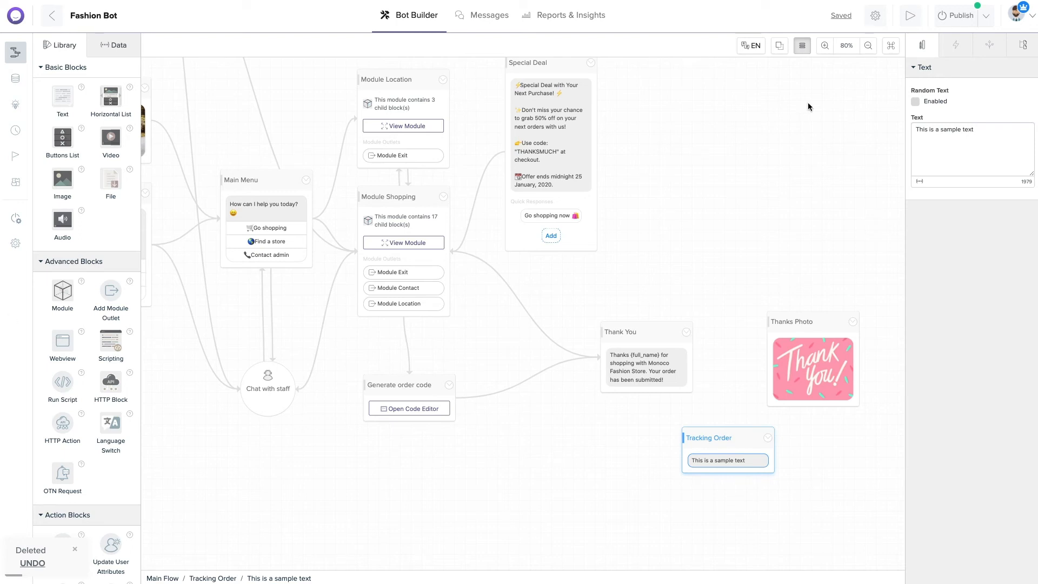
triple_click(939, 128)
type("Here's your tracking number: {order_code}. Our staff will contact you shortly 😉")
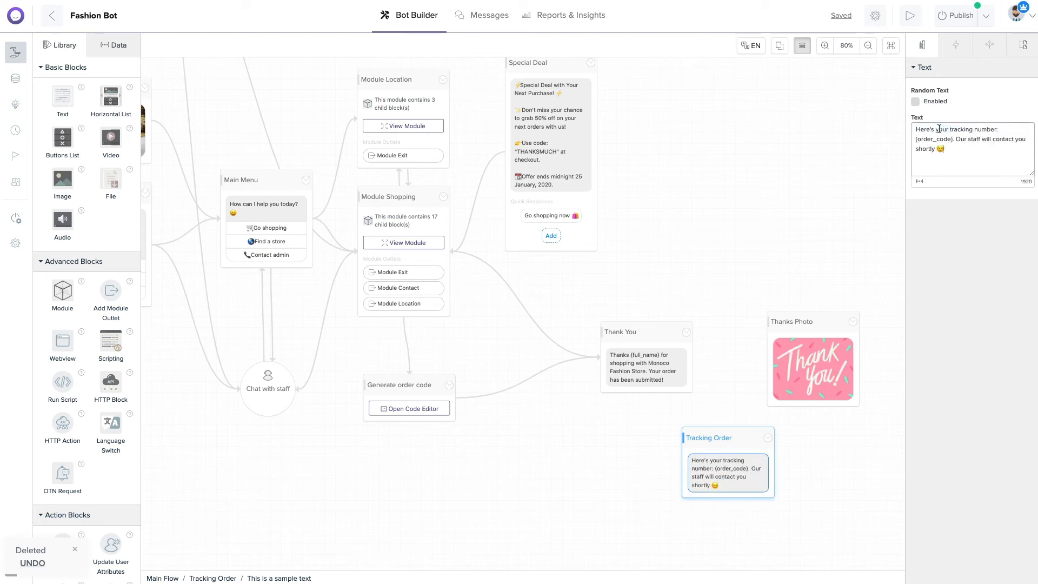
- Connect the Thank You block to Tracking Order, and Tracking Order to Thanks Photo
left_click(651, 392)
left_click_drag(651, 394, 710, 452)
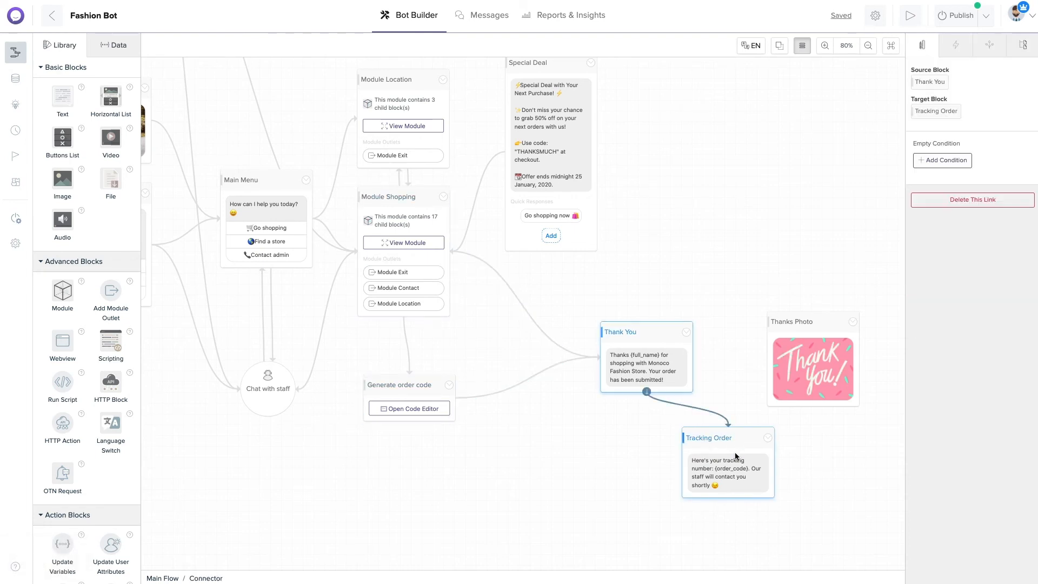
left_click(733, 441)
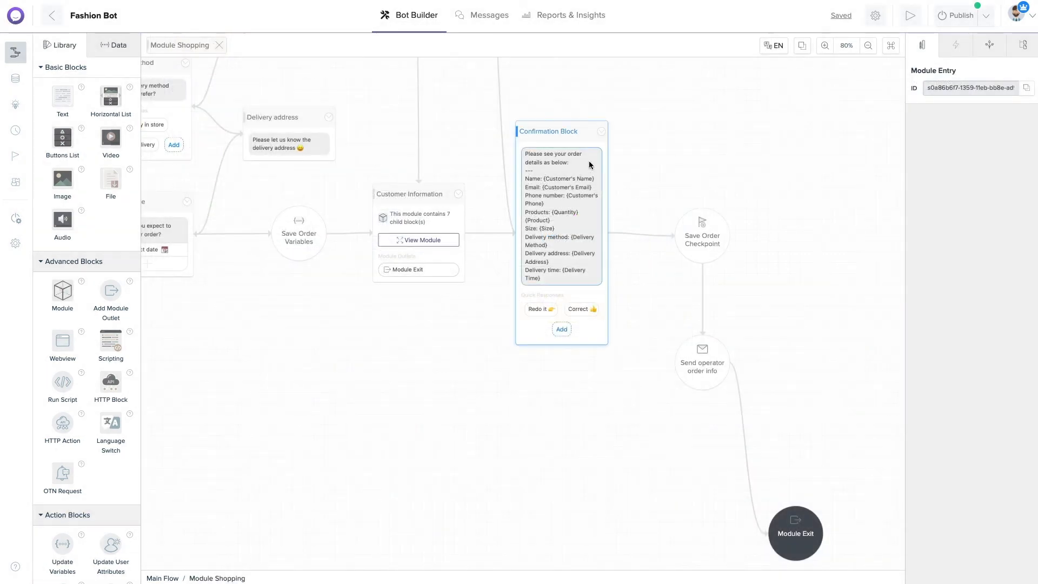
- Test the flow from Module Shopping's Confirmation Block in the bot preview, answering Correct to the order details
left_click(601, 131)
left_click(584, 149)
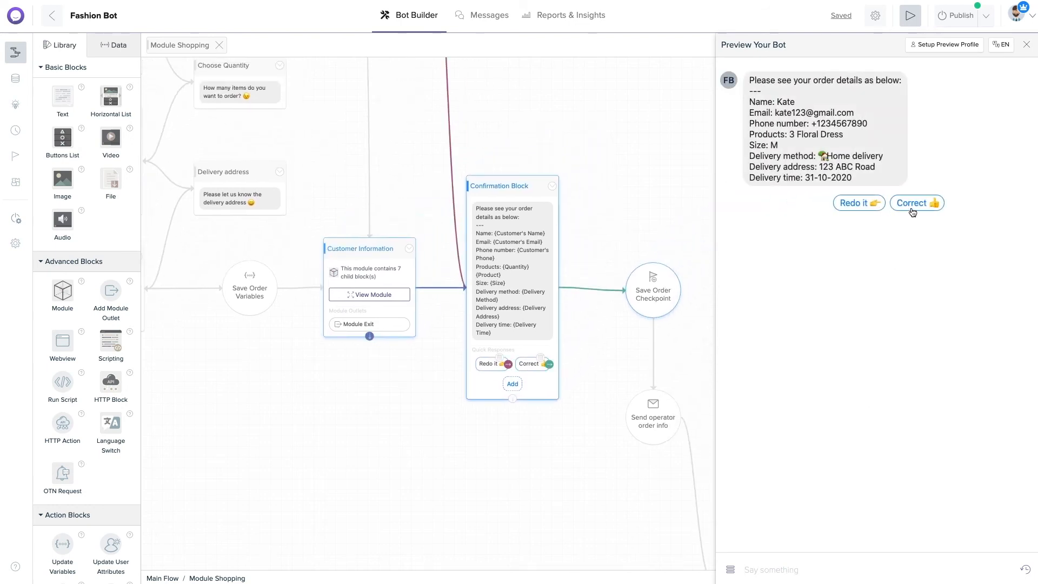
left_click(912, 208)
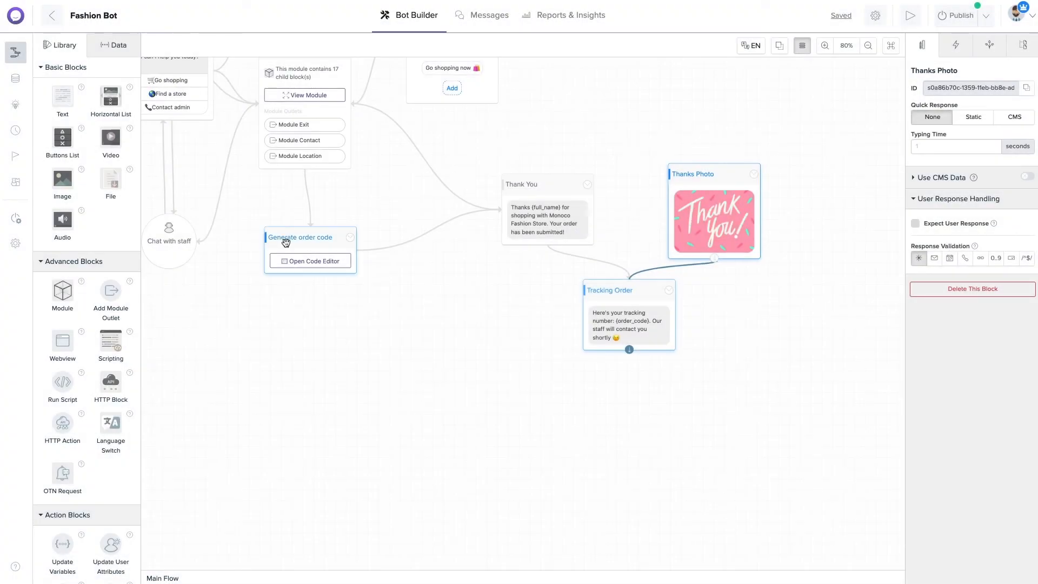
- Add a Scripting block beside Tracking Order in the Main Flow and rename it Check Order Status
scroll(75, 335, "down", 1)
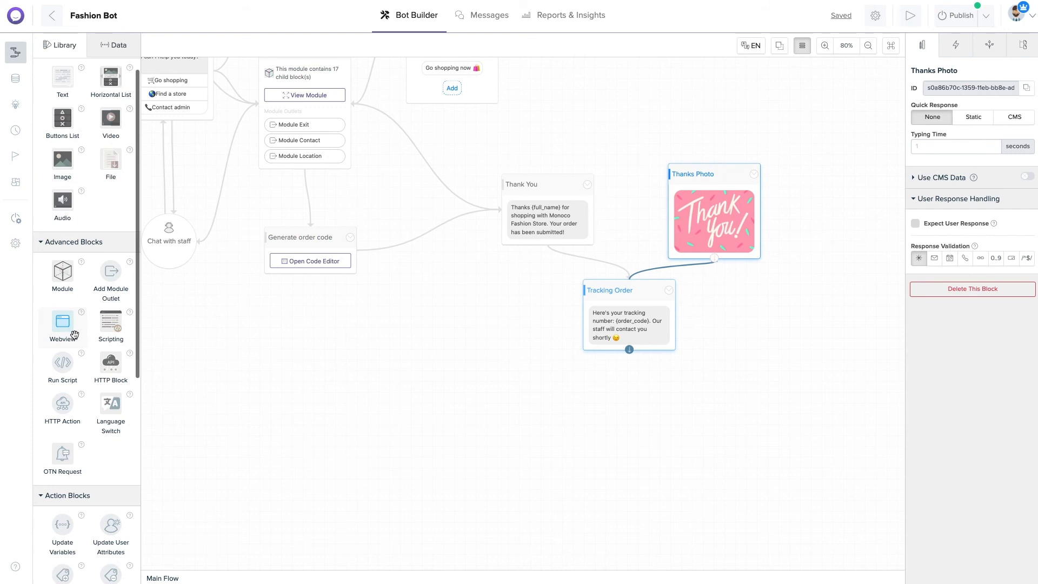
left_click_drag(111, 323, 763, 299)
left_click(921, 69)
type("Check Order Status")
left_click(812, 264)
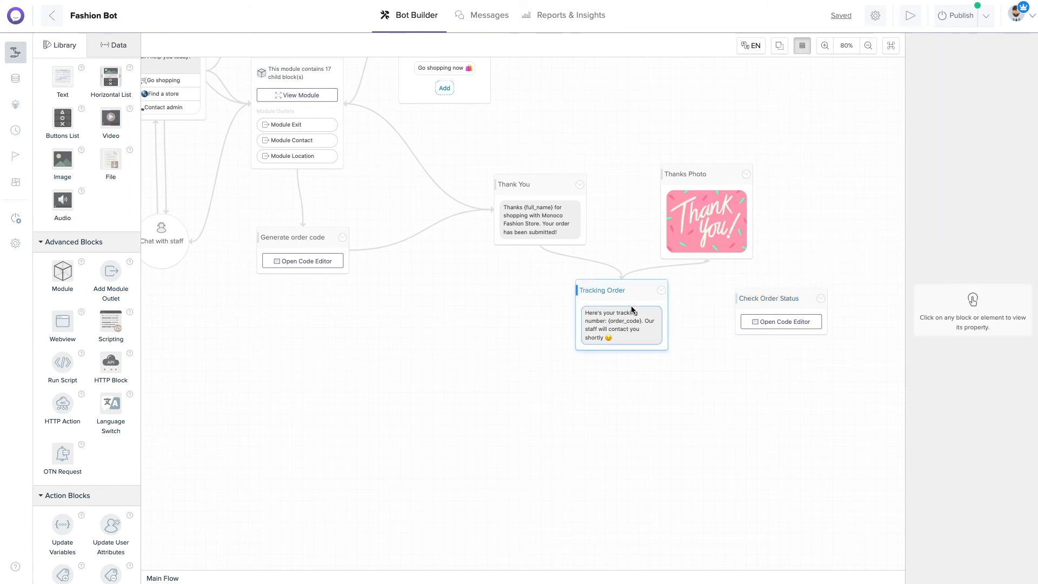
- Connect Tracking Order to the Check Order Status block and delete the link between Tracking Order and Thanks Photo
left_click(615, 289)
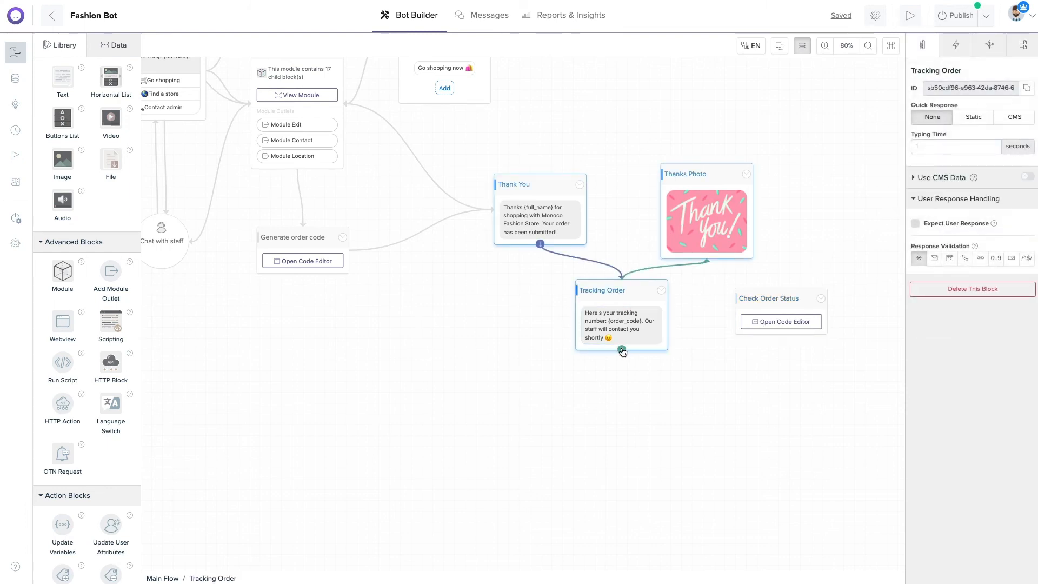
left_click_drag(729, 329, 762, 308)
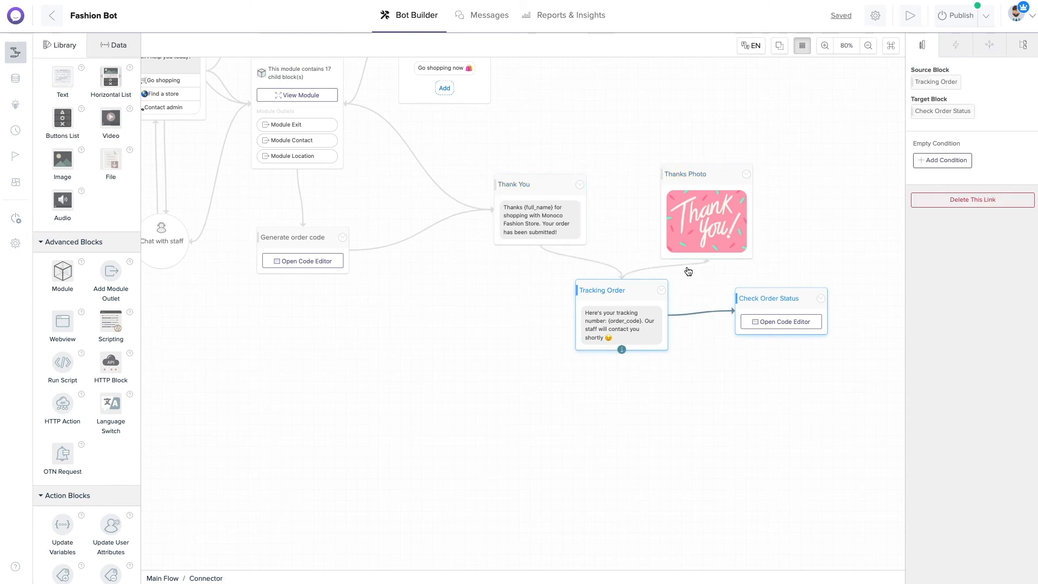
left_click(930, 203)
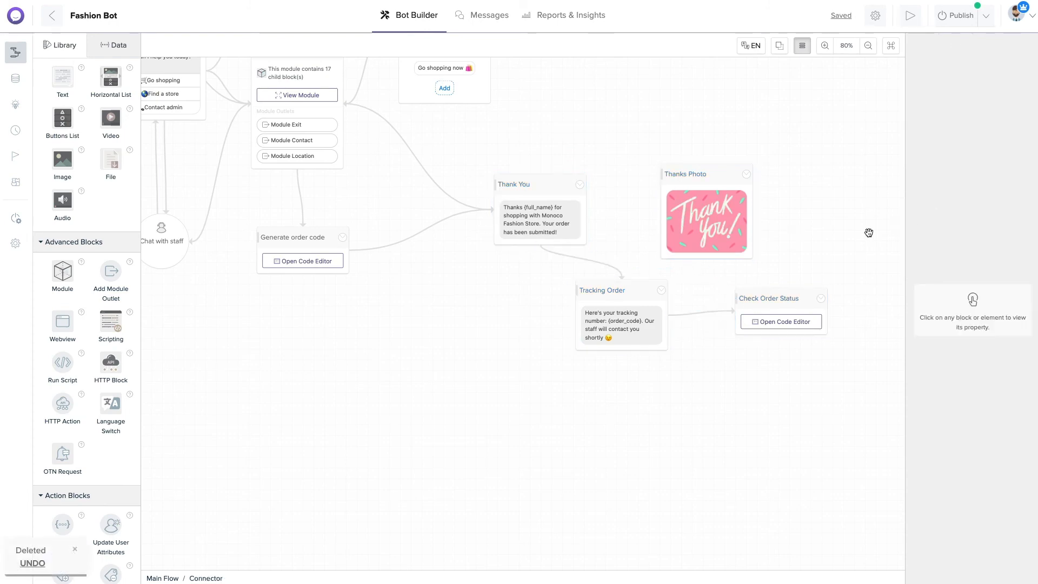
- Connect the Check Order Status block to Thanks Photo and move Thanks Photo below the Tracking Order block
left_click(779, 297)
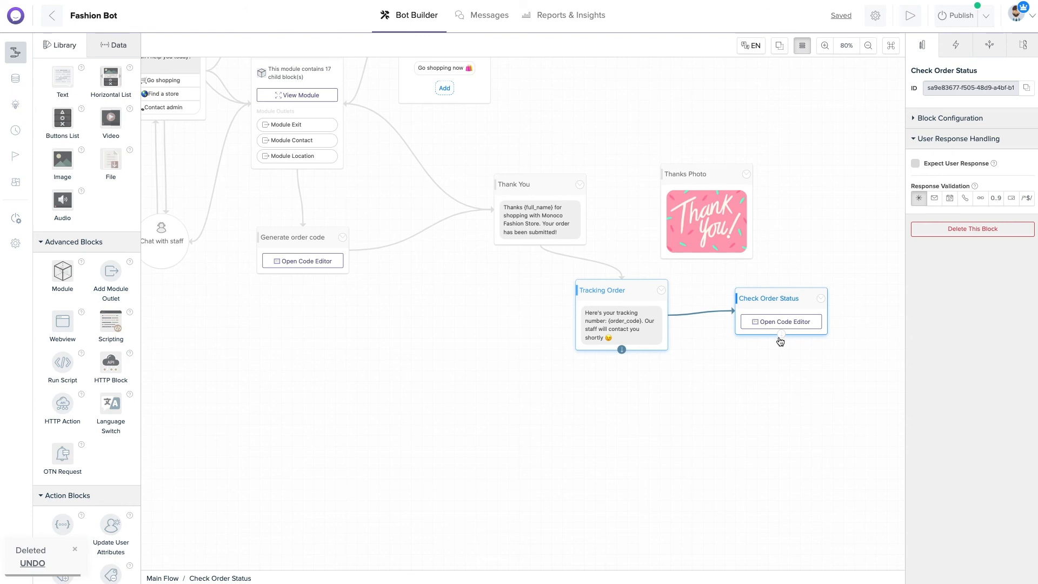
left_click_drag(728, 267, 695, 232)
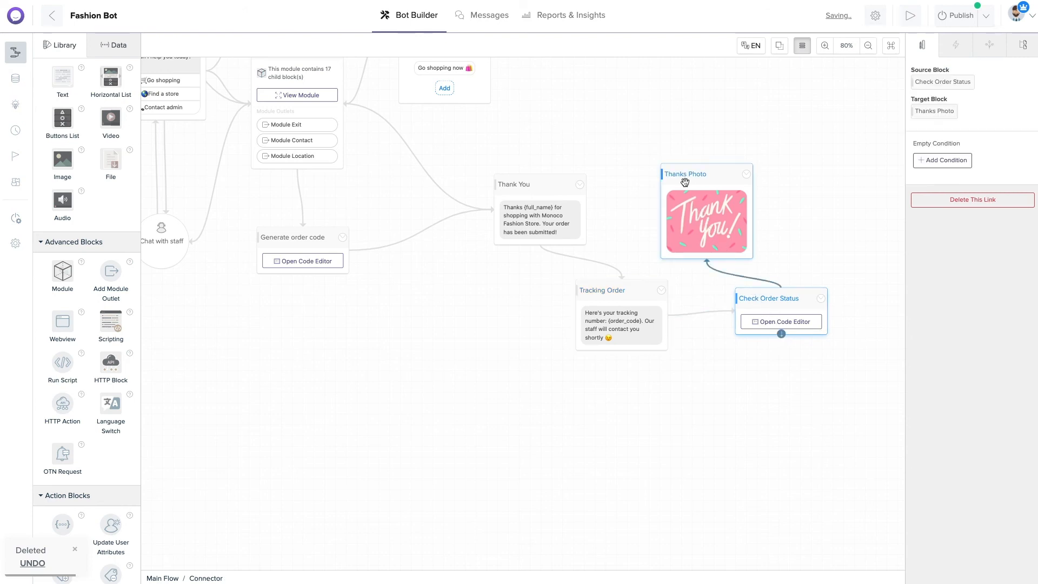
left_click_drag(689, 175, 606, 402)
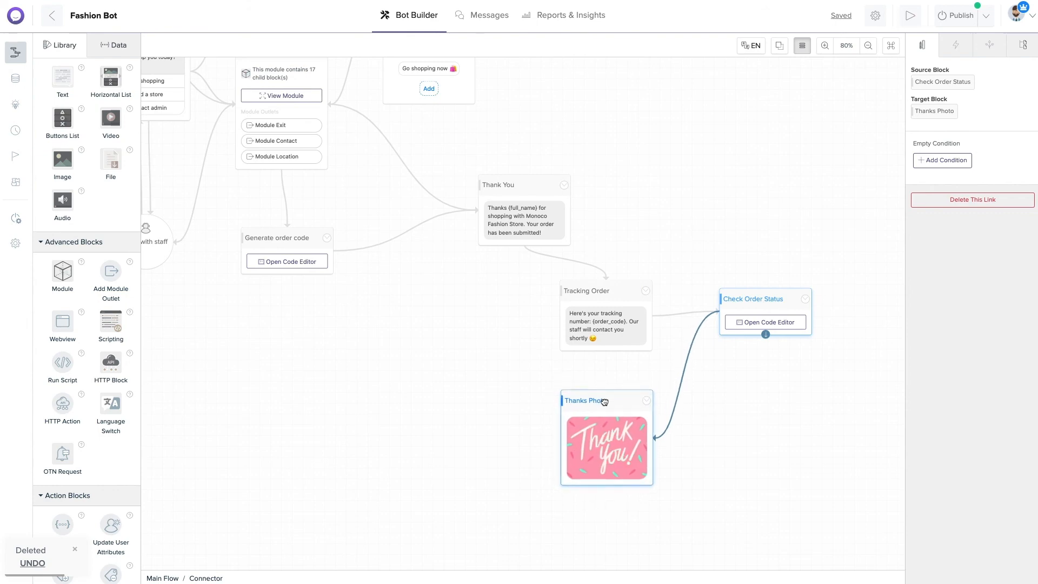
- Replace the Check Order Status block's default script with the copied script that looks up the order's shipping status, and save it
left_click(768, 299)
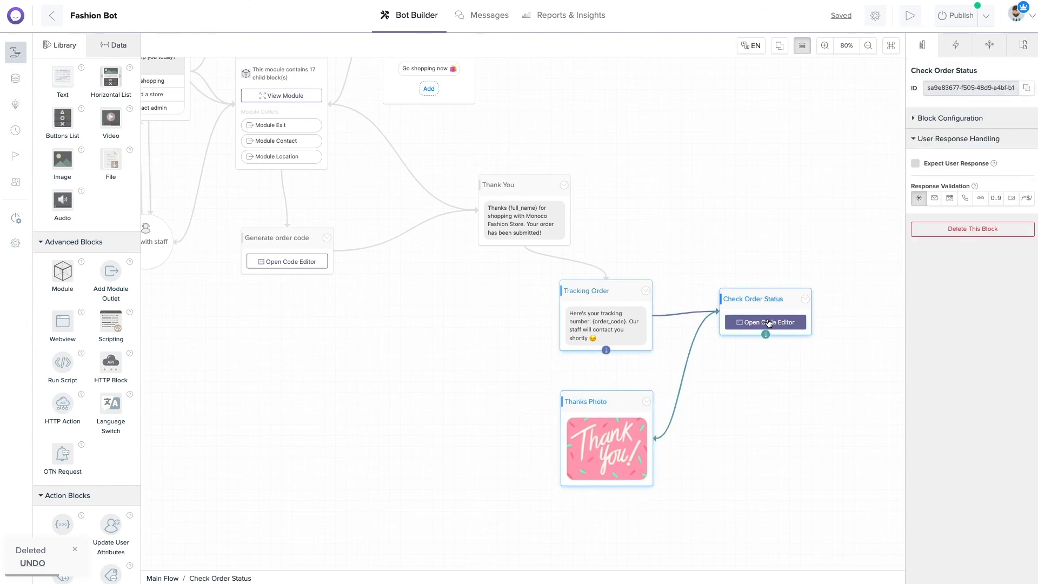
left_click(766, 322)
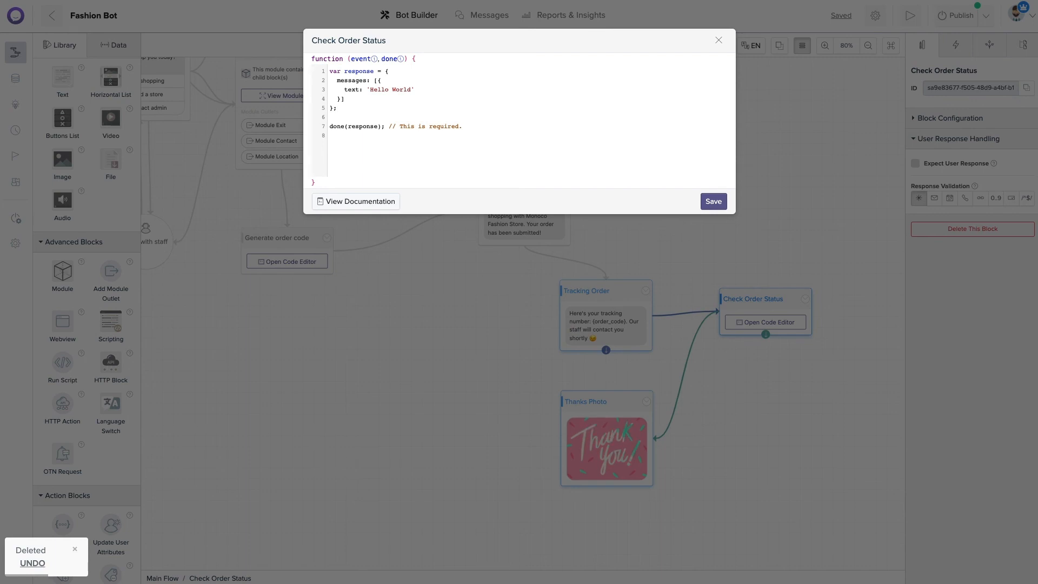
key("ctrl+a")
key("ctrl+v")
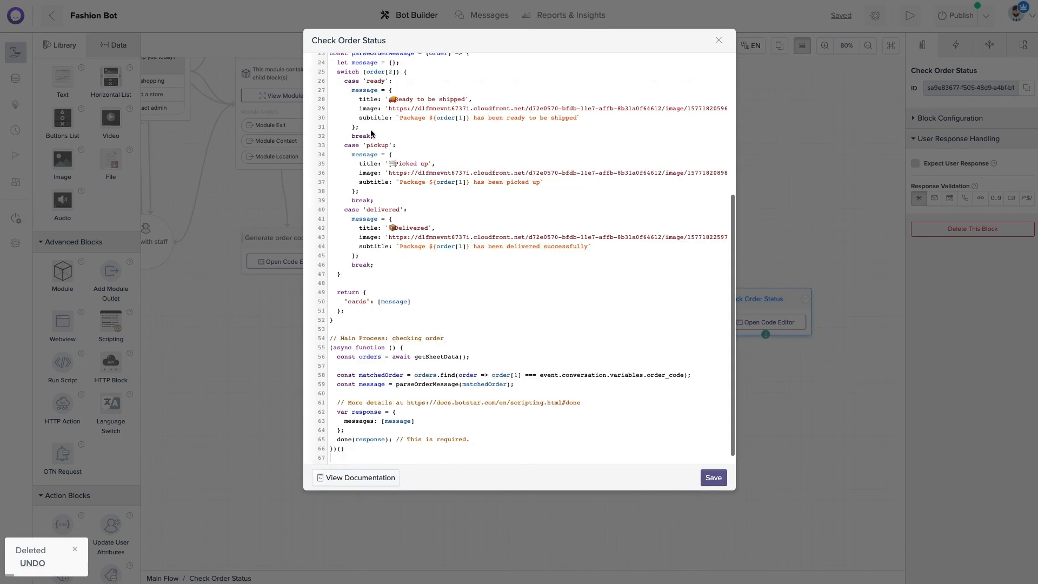
scroll(371, 132, "up", 2)
scroll(371, 133, "up", 5)
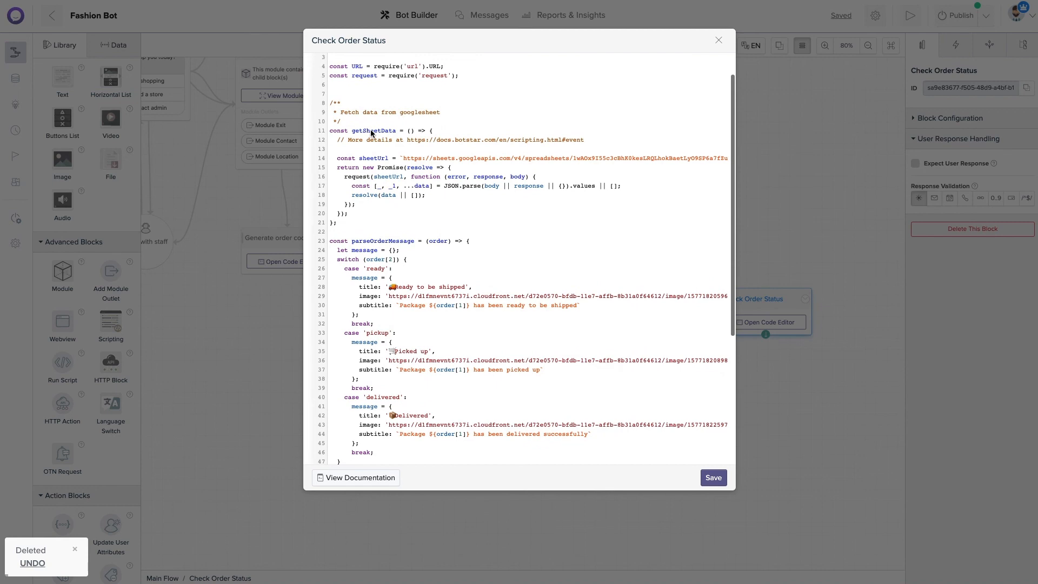
scroll(371, 133, "up", 1)
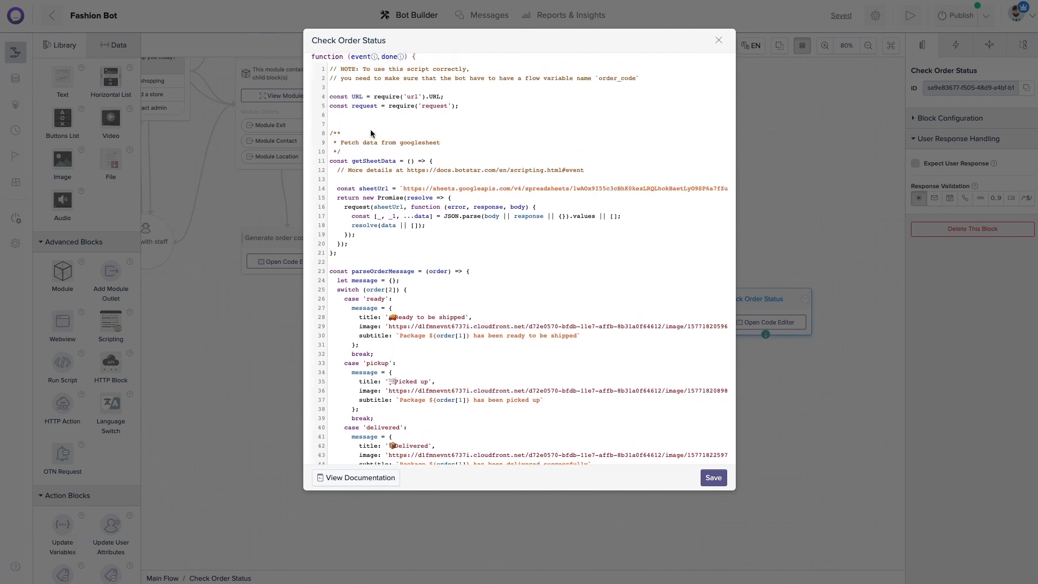
left_click(714, 478)
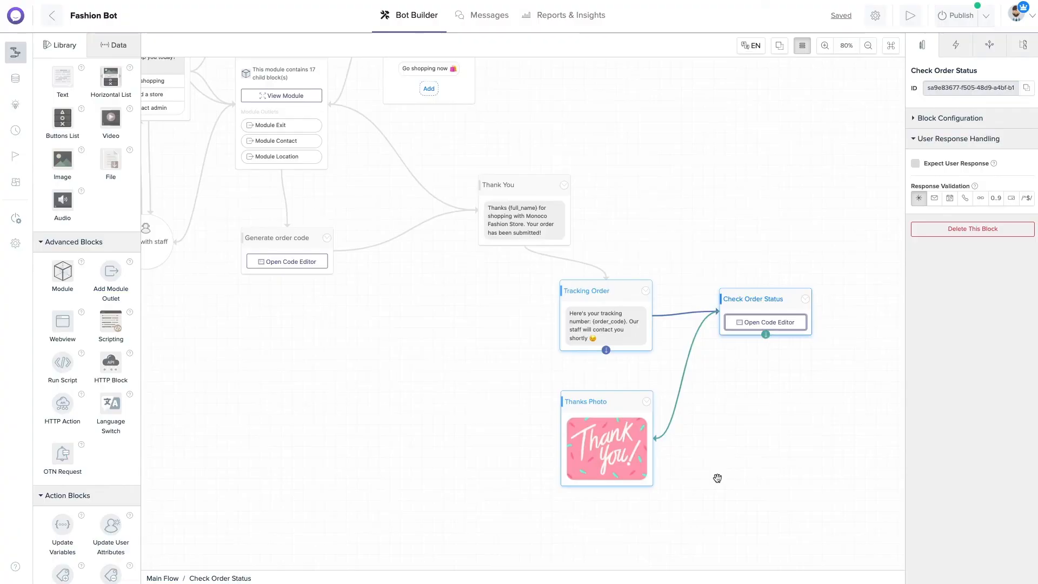
- Test the bot from the Tracking Order block in the preview, close the preview and deselect the Thanks Photo block
left_click(648, 294)
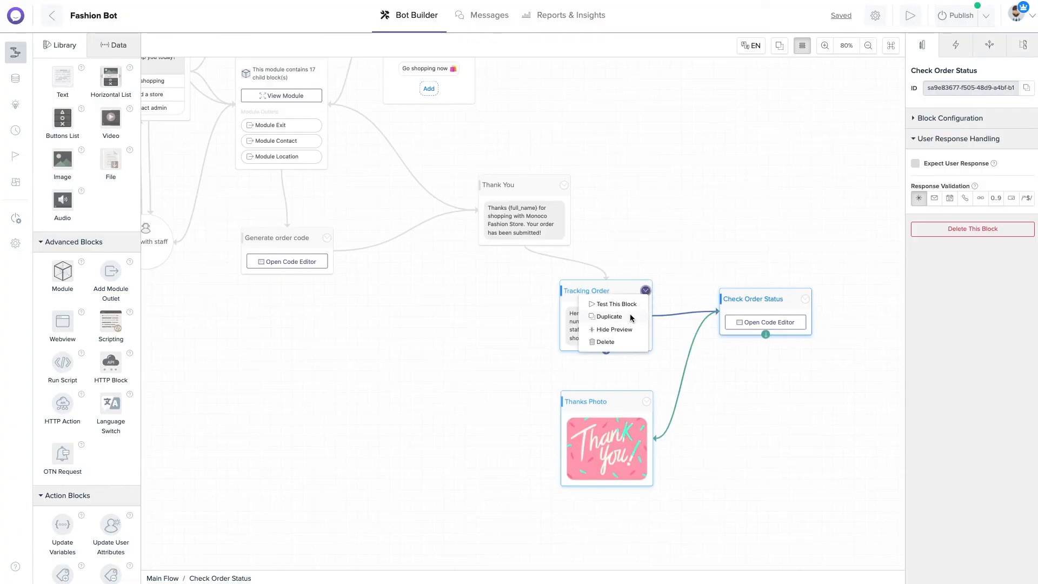
left_click(621, 302)
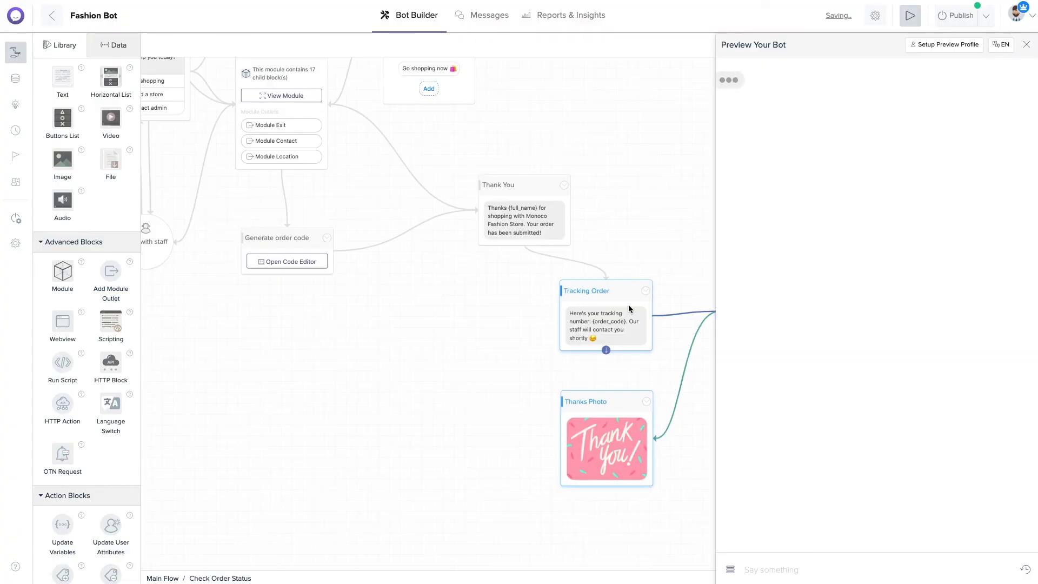
left_click(827, 576)
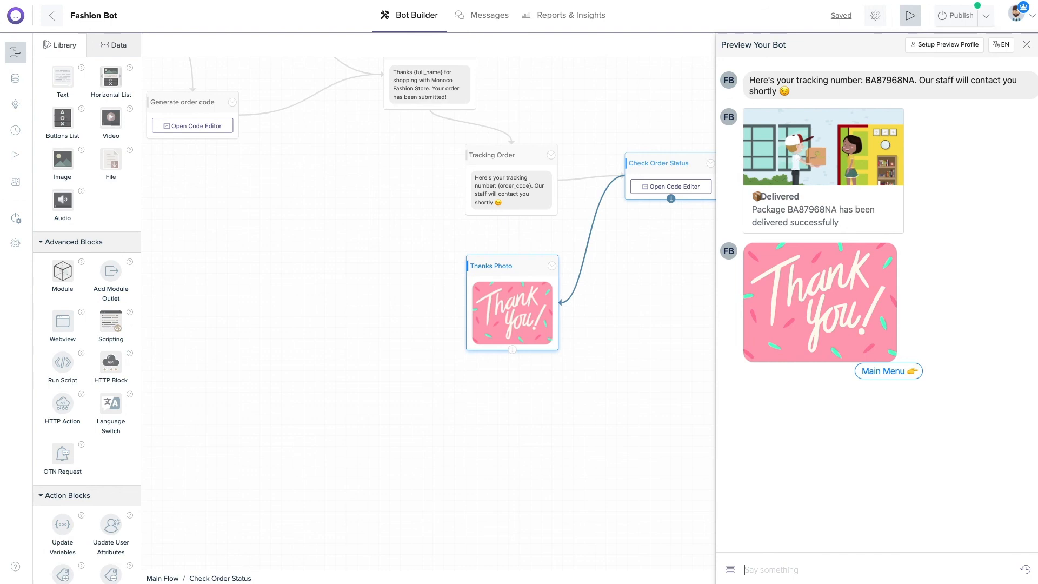
left_click(1026, 44)
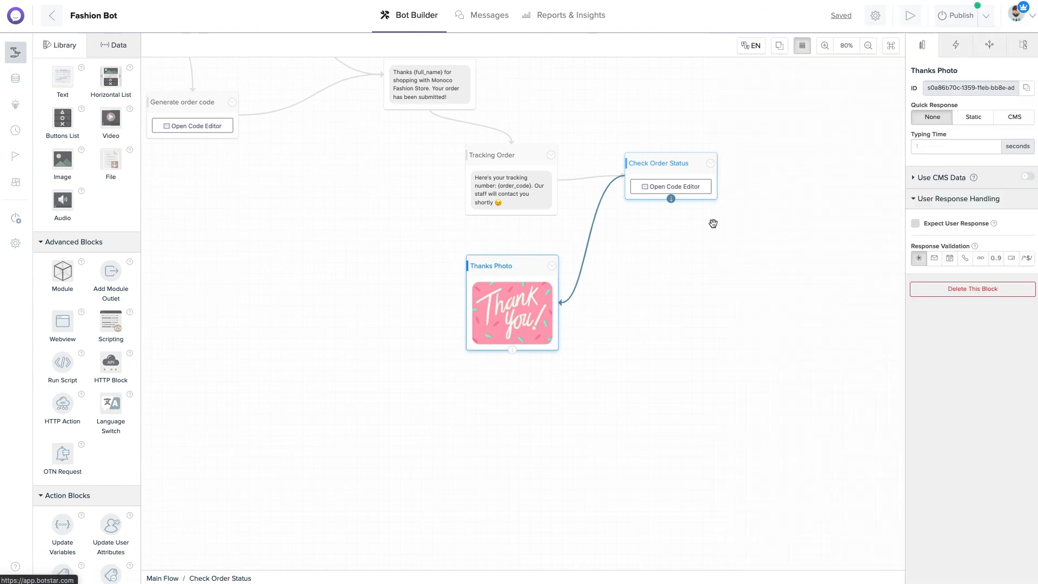
left_click(685, 249)
- Review the Main Flow from the conversation entry and bot menu through the modules to the order code, tracking and thank-you blocks
scroll(685, 249, "up", 3)
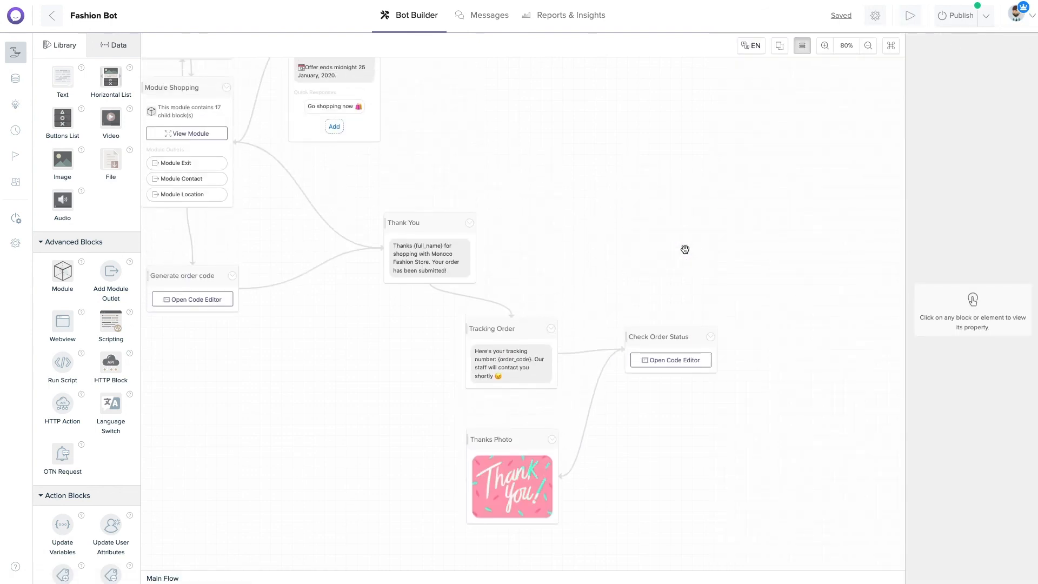
scroll(611, 268, "left", 6)
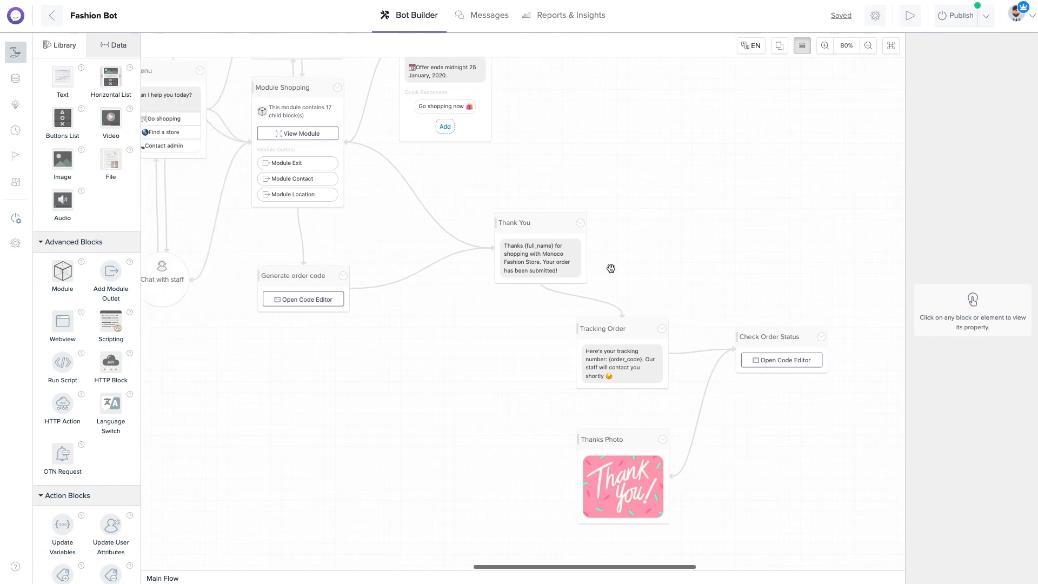
scroll(611, 268, "up", 3)
scroll(611, 268, "up", 3)
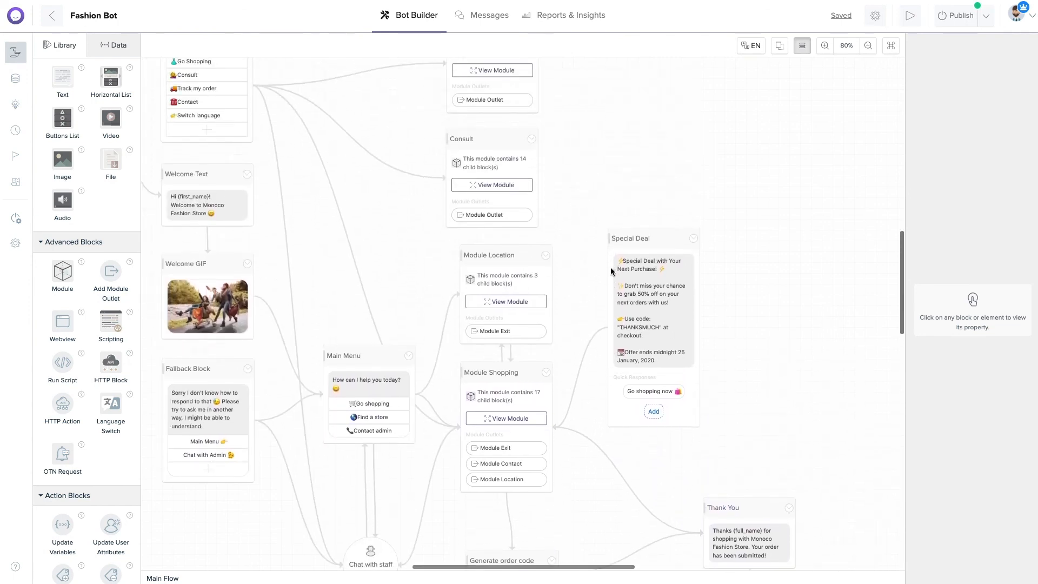
scroll(611, 269, "left", 3)
scroll(611, 269, "up", 2)
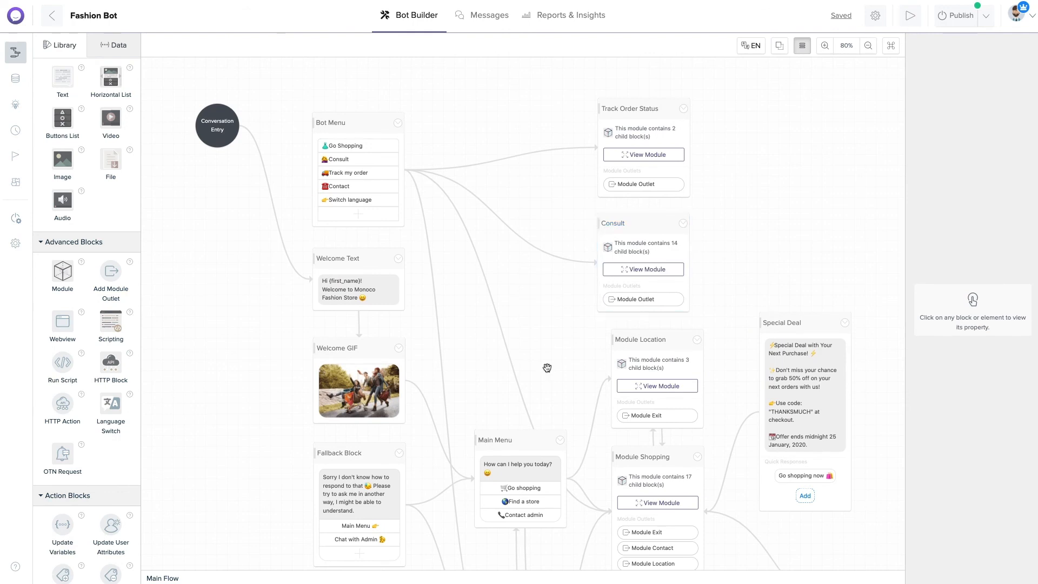
scroll(547, 368, "down", 2)
scroll(547, 368, "right", 2)
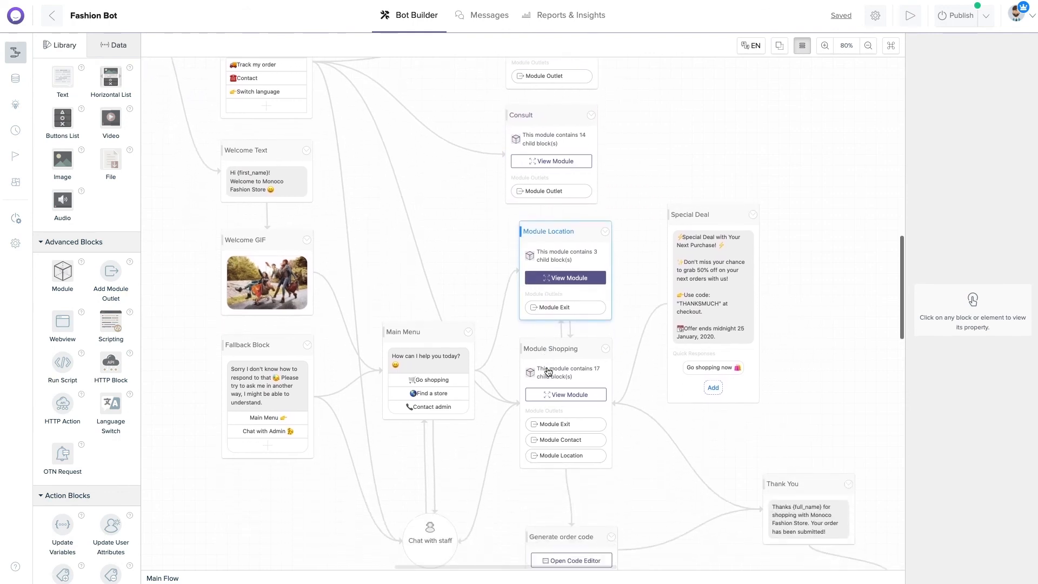
scroll(547, 371, "down", 4)
scroll(547, 371, "right", 2)
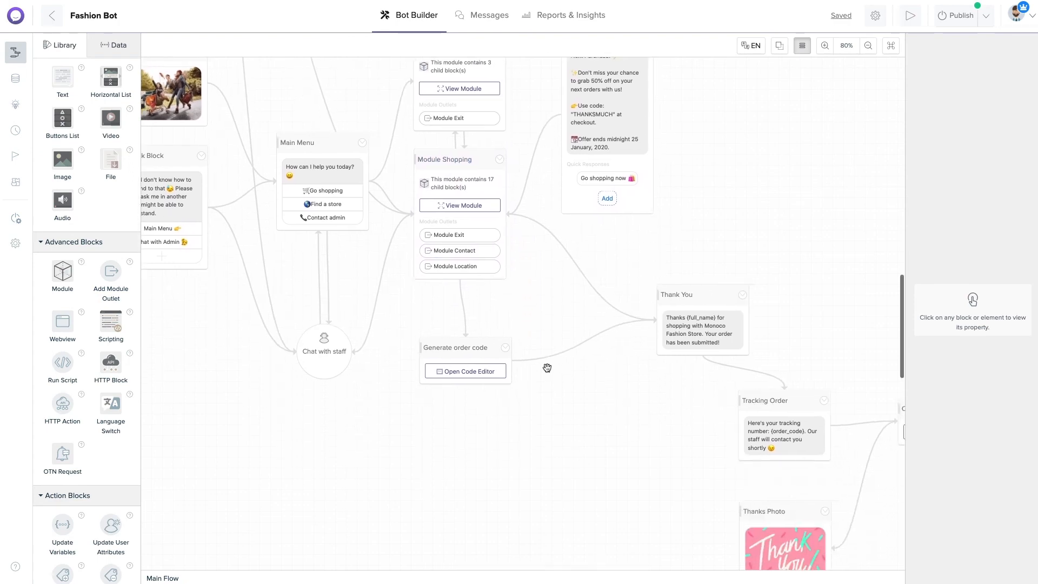
scroll(547, 368, "right", 3)
scroll(547, 368, "down", 1)
scroll(547, 367, "up", 4)
scroll(547, 367, "left", 2)
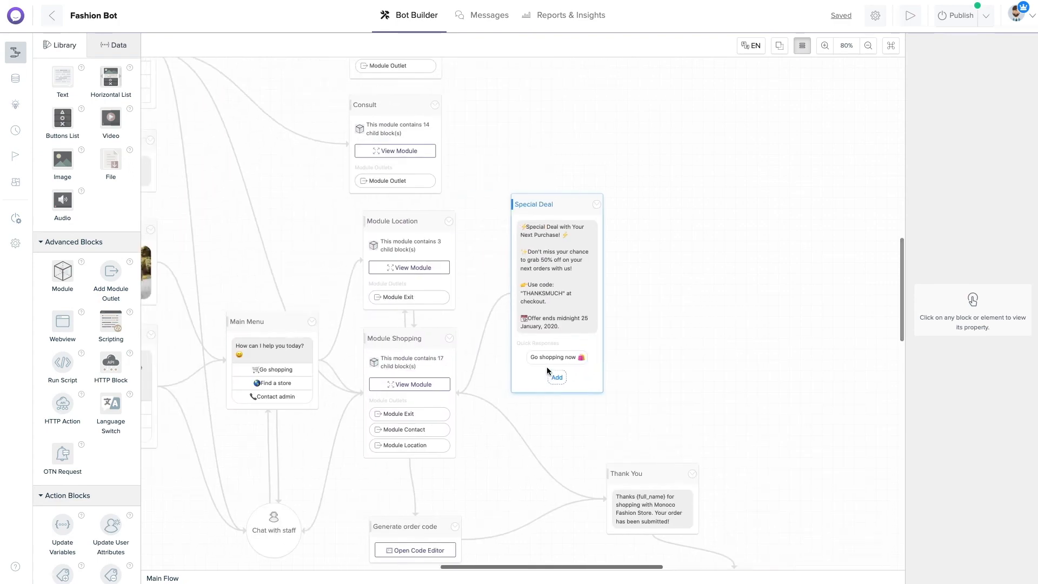
scroll(547, 368, "left", 5)
scroll(547, 368, "up", 2)
scroll(547, 369, "right", 1)
scroll(547, 368, "down", 2)
scroll(638, 419, "down", 4)
scroll(638, 418, "right", 3)
scroll(638, 419, "up", 2)
scroll(637, 418, "down", 2)
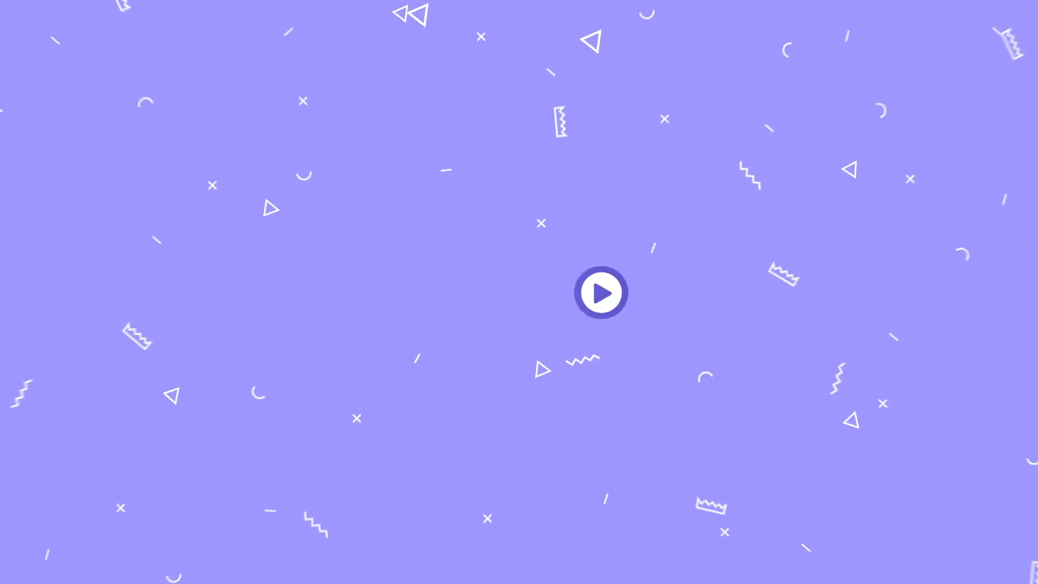